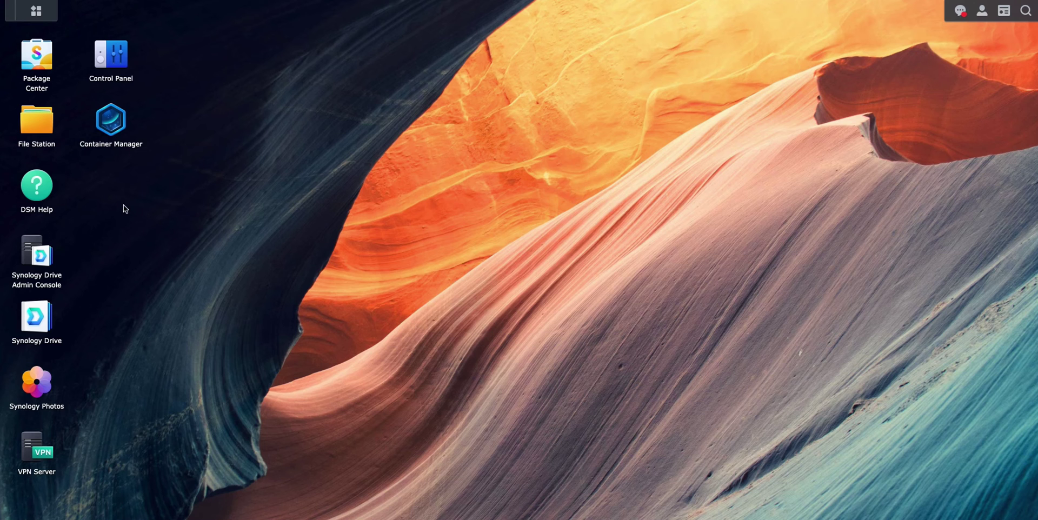
Browse the available and installed packages in Package Center, including VPN Server, and close it.
left_click(36, 60)
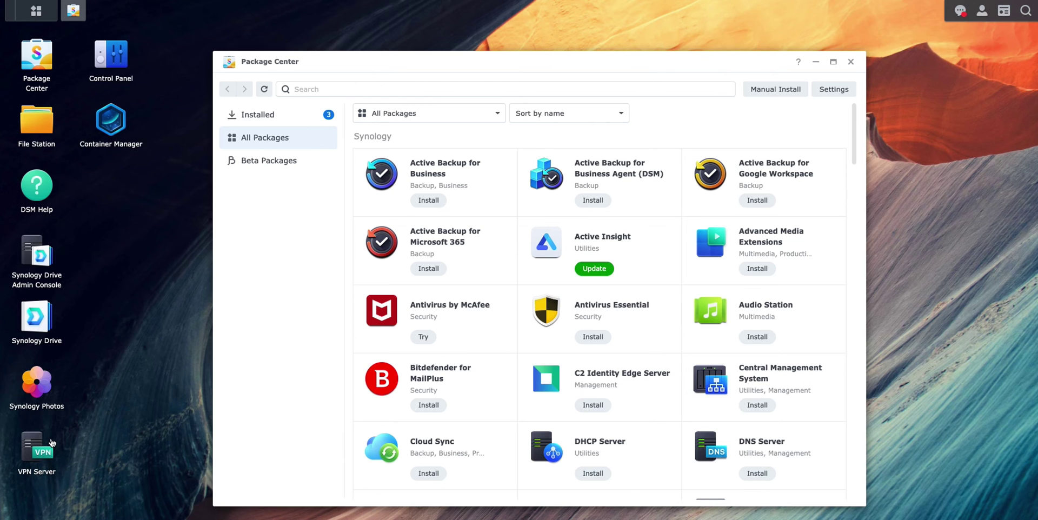
scroll(577, 334, "down", 20)
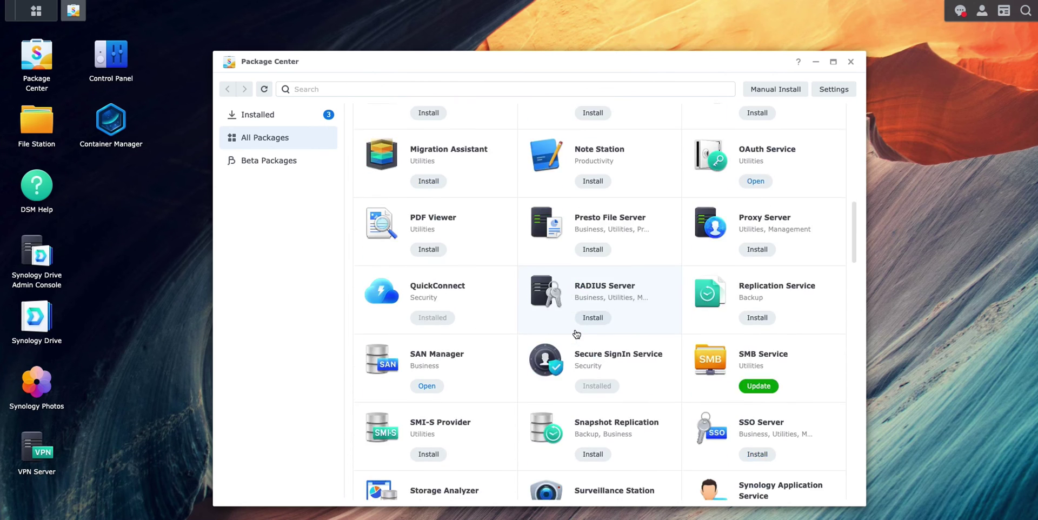
scroll(575, 333, "down", 5)
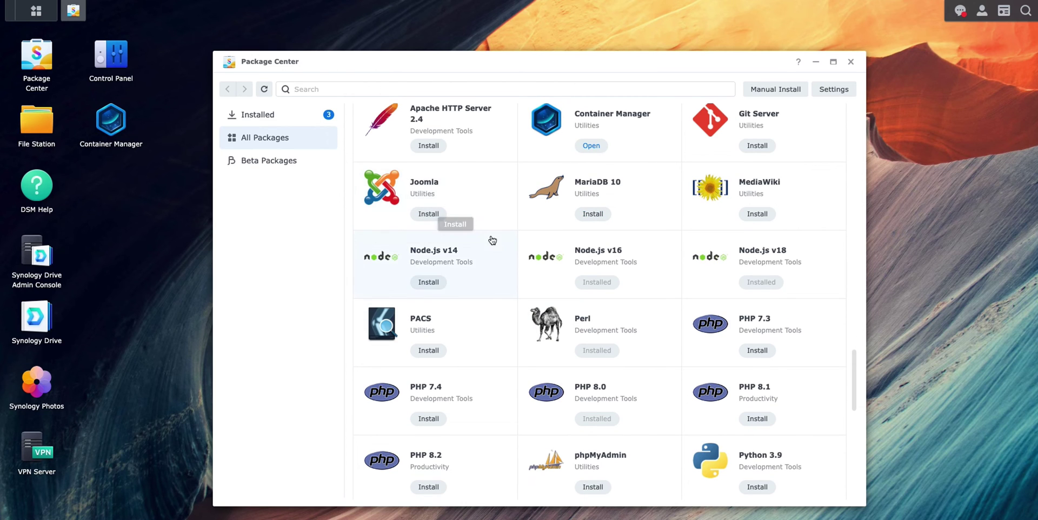
scroll(481, 246, "down", 3)
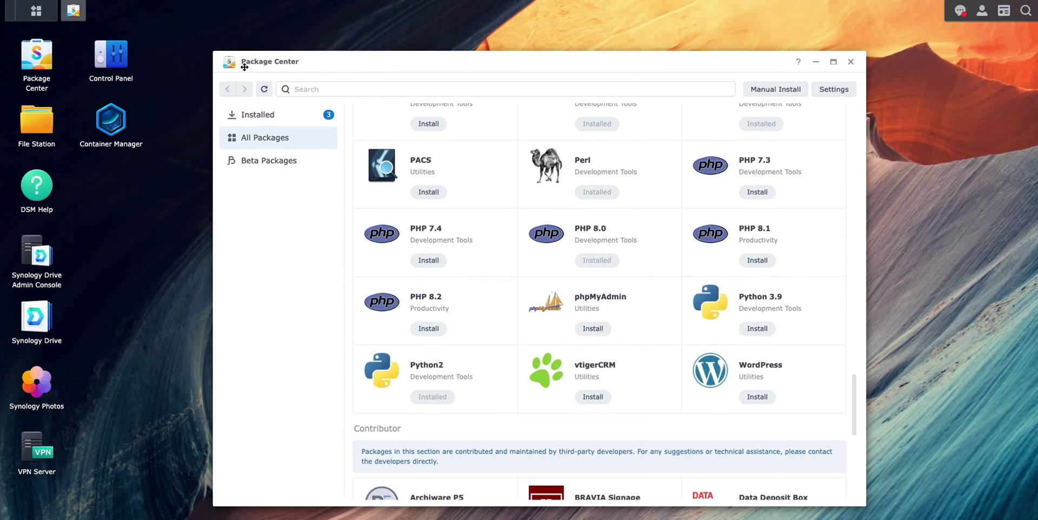
scroll(669, 349, "up", 15)
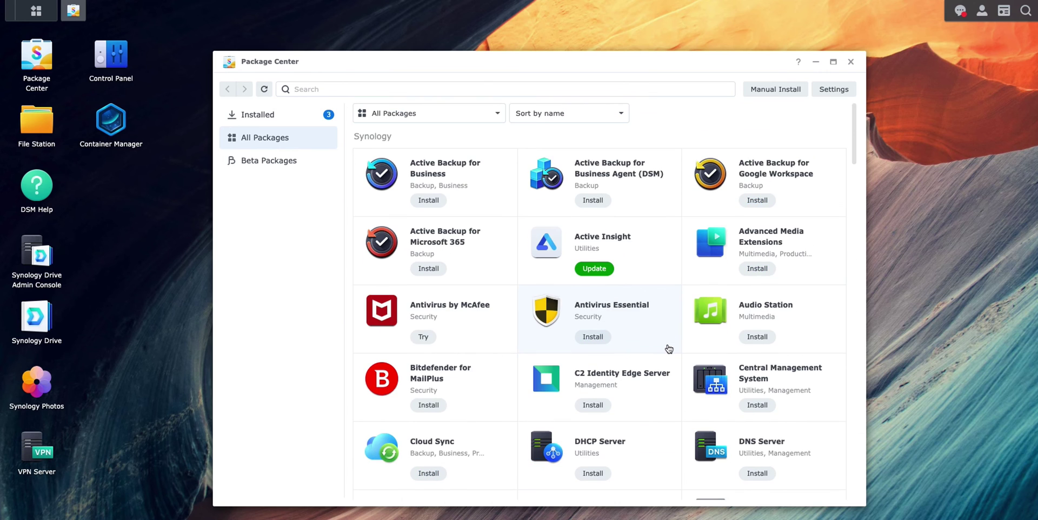
scroll(670, 349, "down", 15)
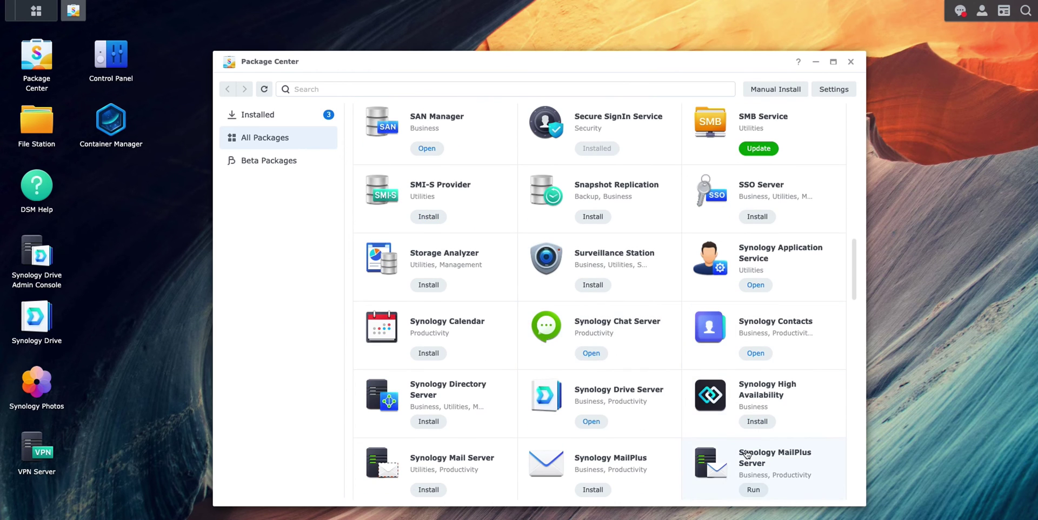
scroll(752, 441, "down", 3)
scroll(561, 460, "down", 1)
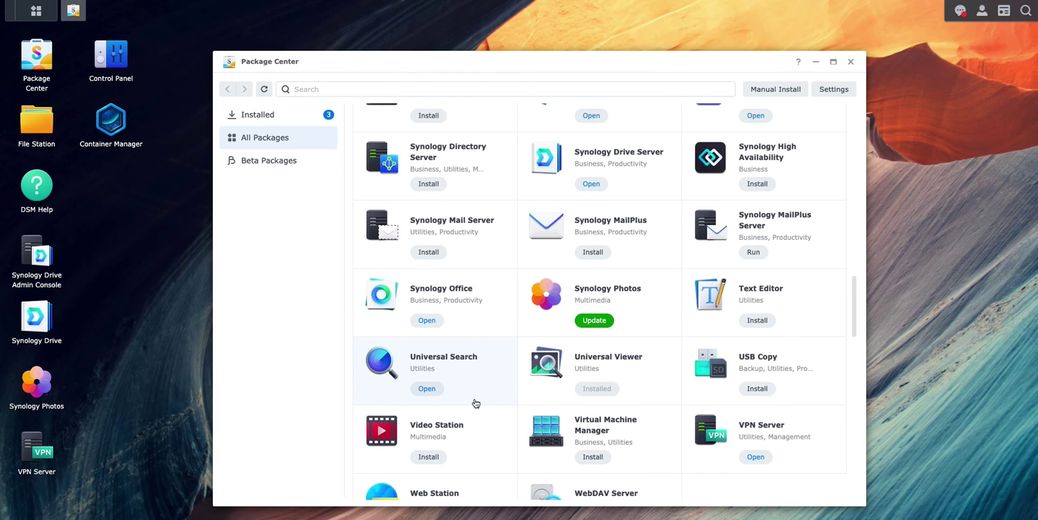
scroll(475, 400, "down", 4)
scroll(535, 311, "down", 4)
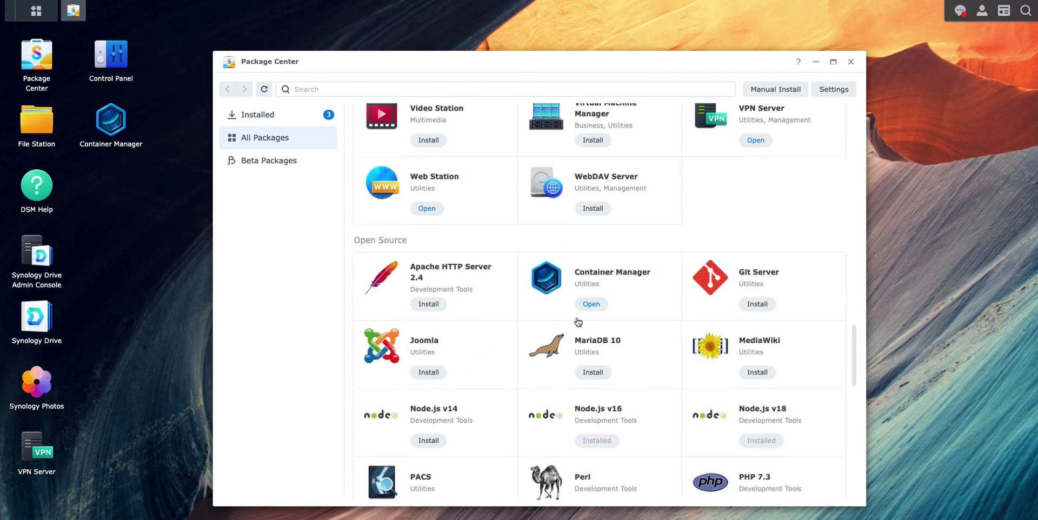
scroll(638, 320, "up", 12)
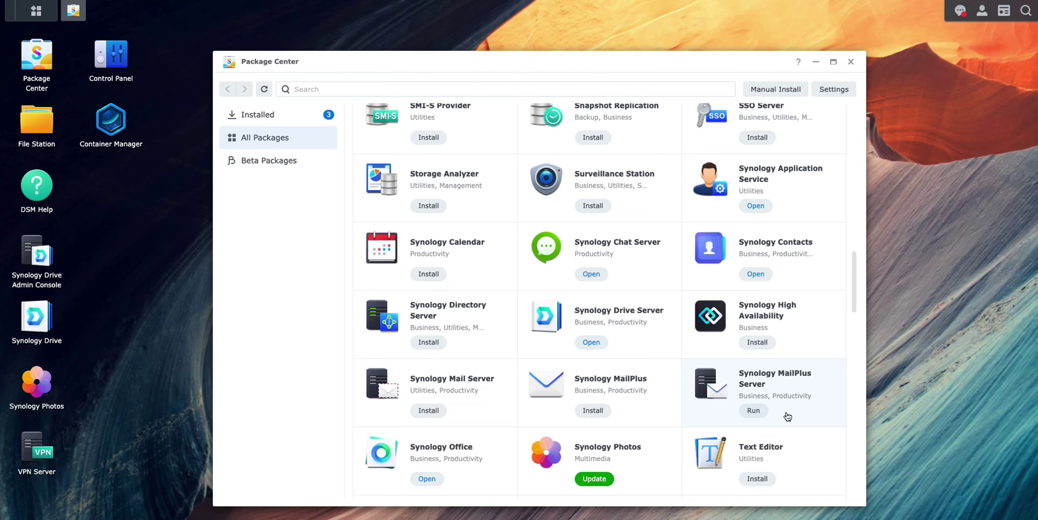
scroll(789, 409, "down", 2)
scroll(789, 408, "down", 4)
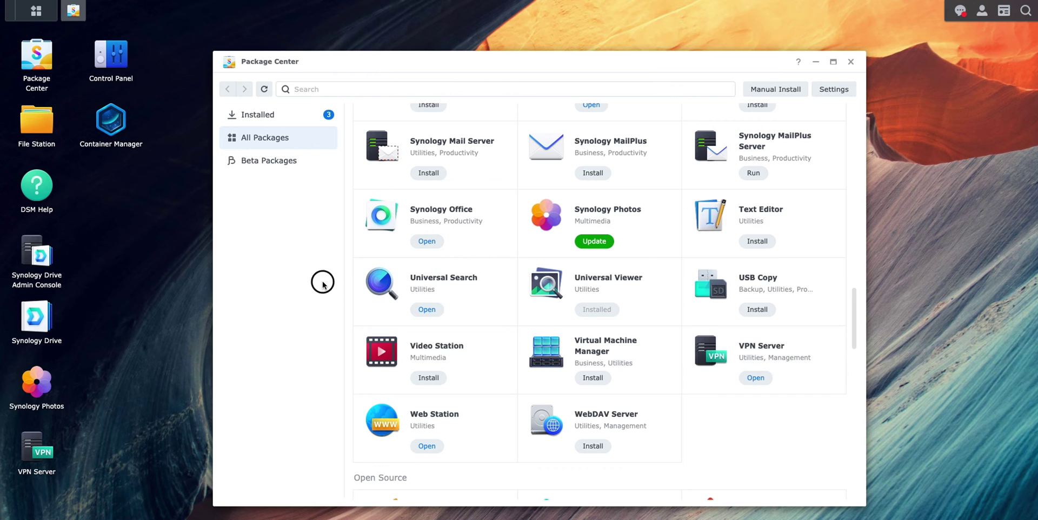
left_click(853, 62)
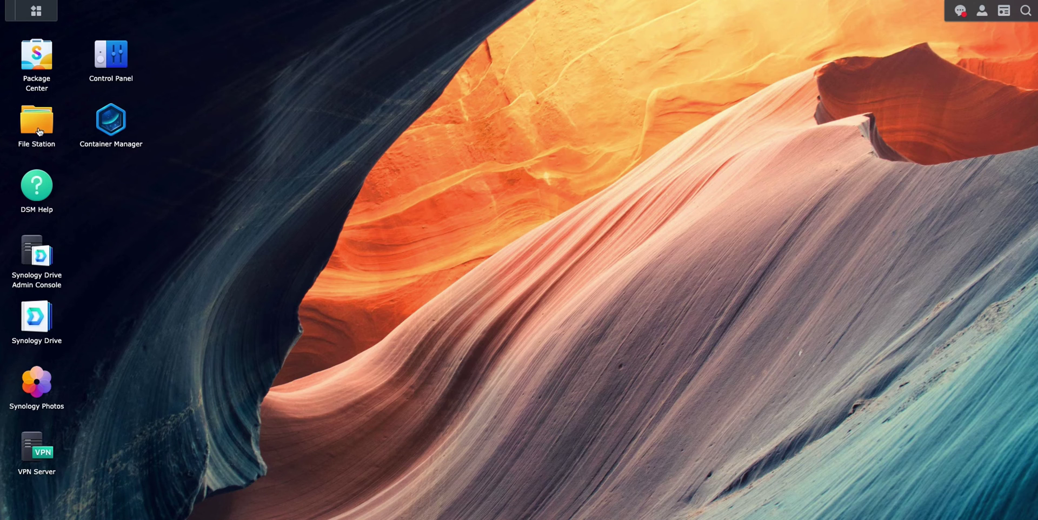
Run the router setup check from the External Access router configuration in Control Panel and accept the detected UPnP router.
left_click(108, 58)
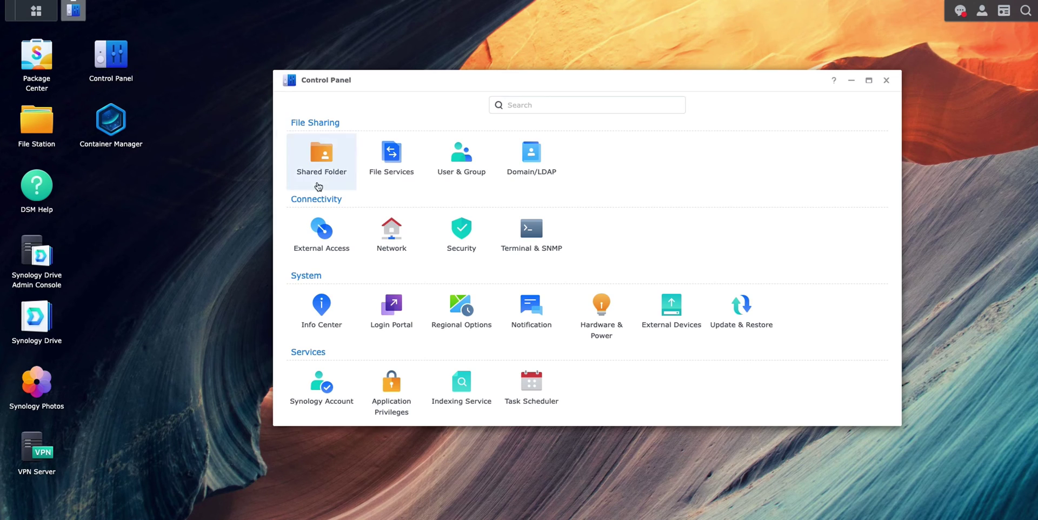
left_click(393, 246)
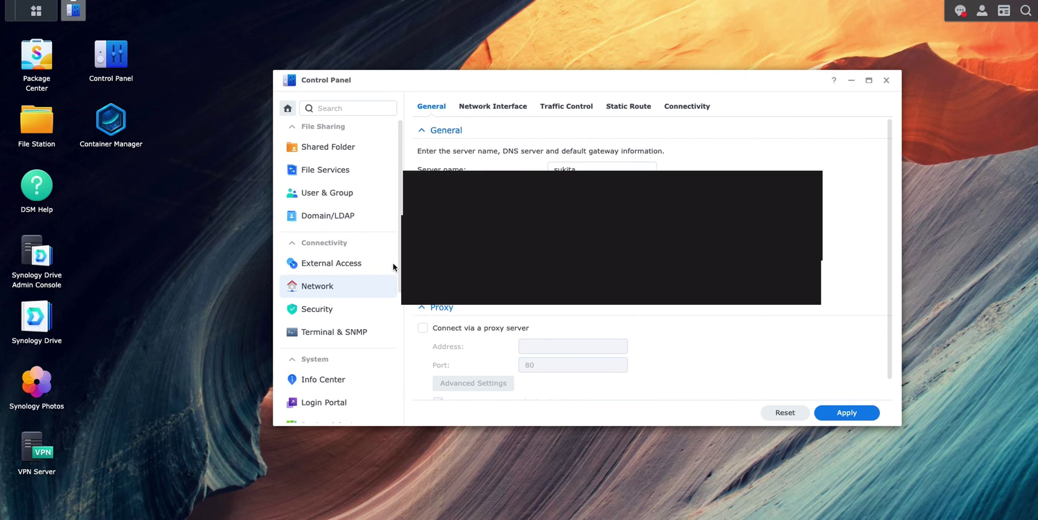
left_click(346, 269)
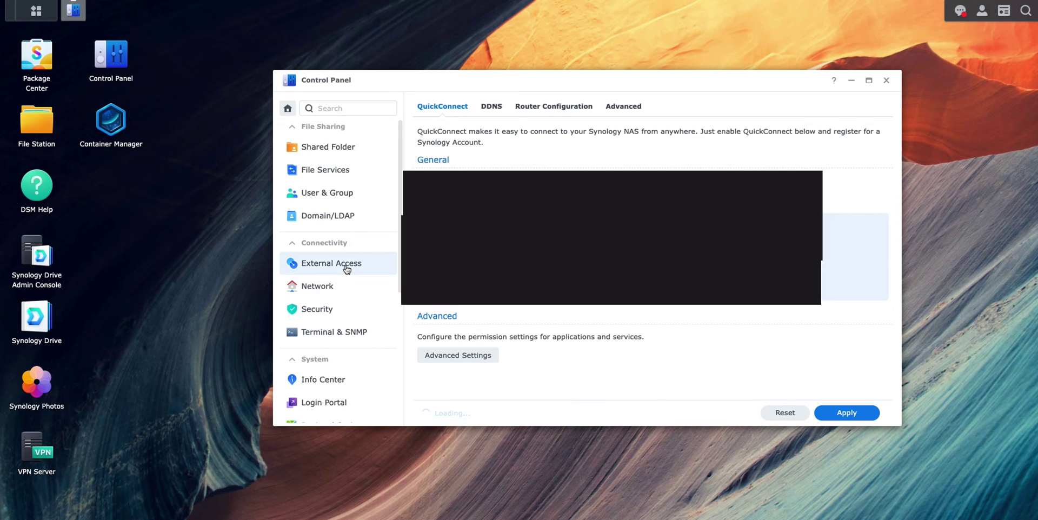
left_click(547, 111)
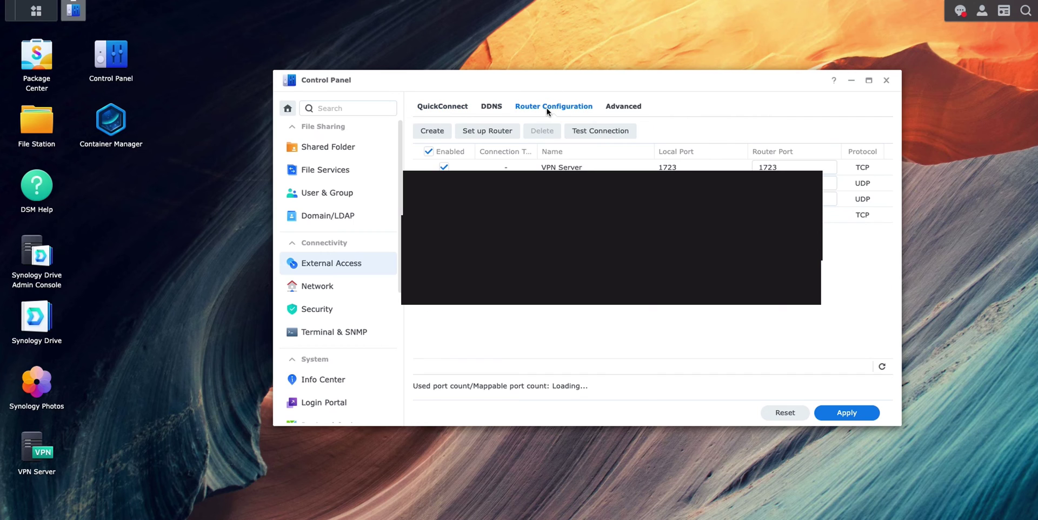
left_click(502, 134)
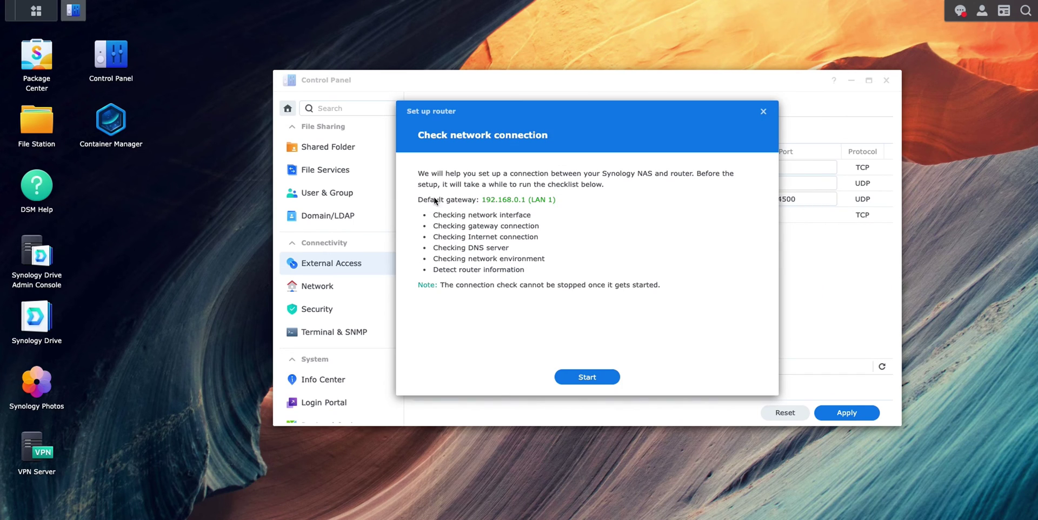
left_click(584, 381)
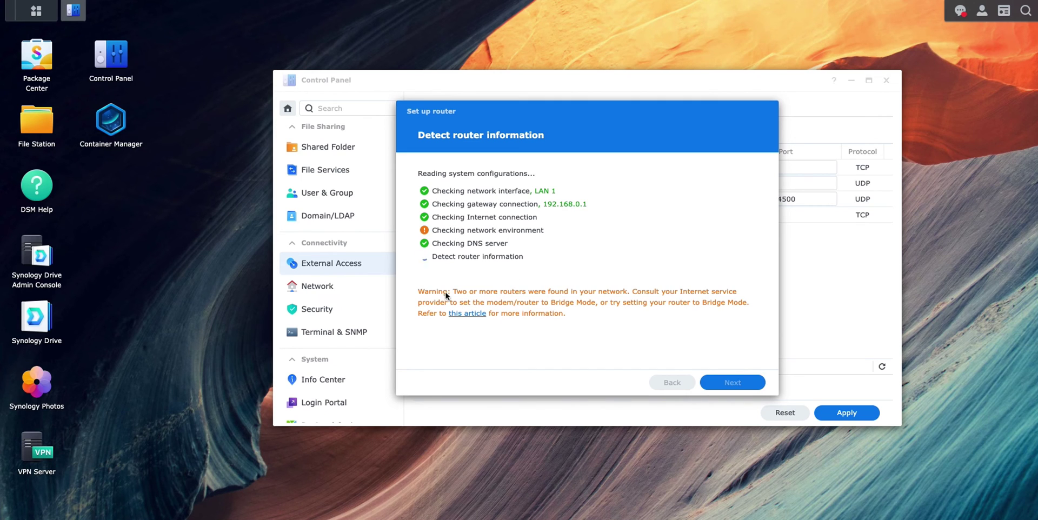
left_click(494, 297)
left_click(742, 384)
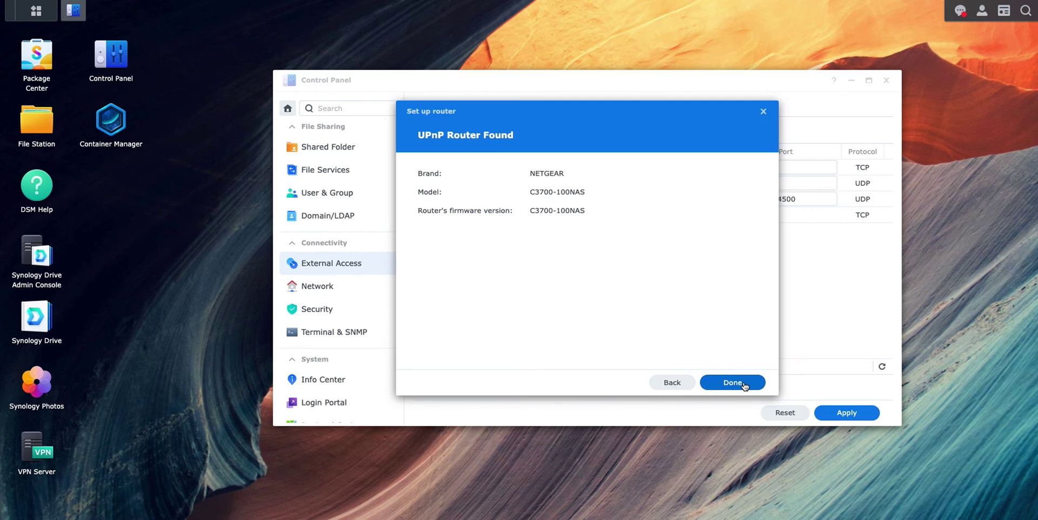
left_click(741, 384)
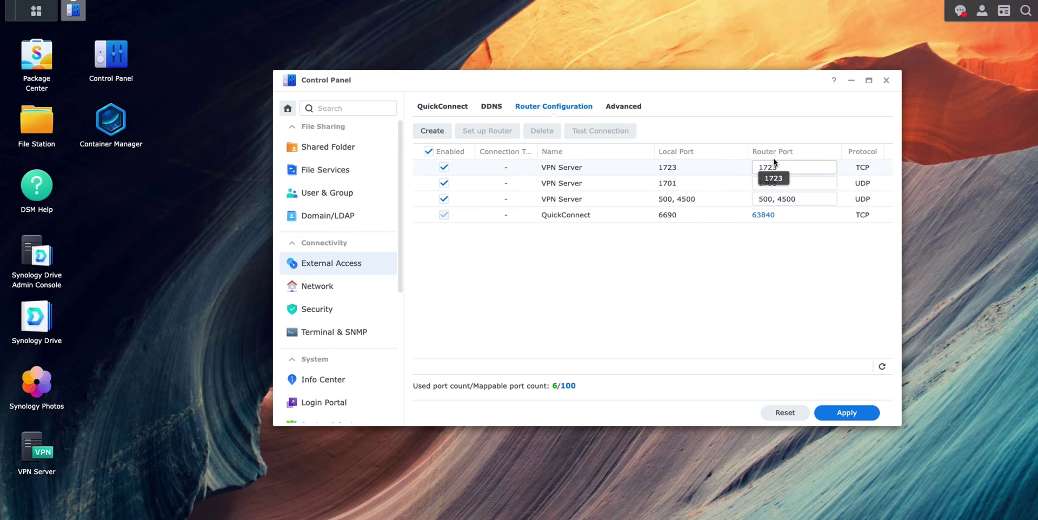
Examine the built-in applications offered for a new port forwarding rule, closing the wizard without adding one.
left_click(432, 132)
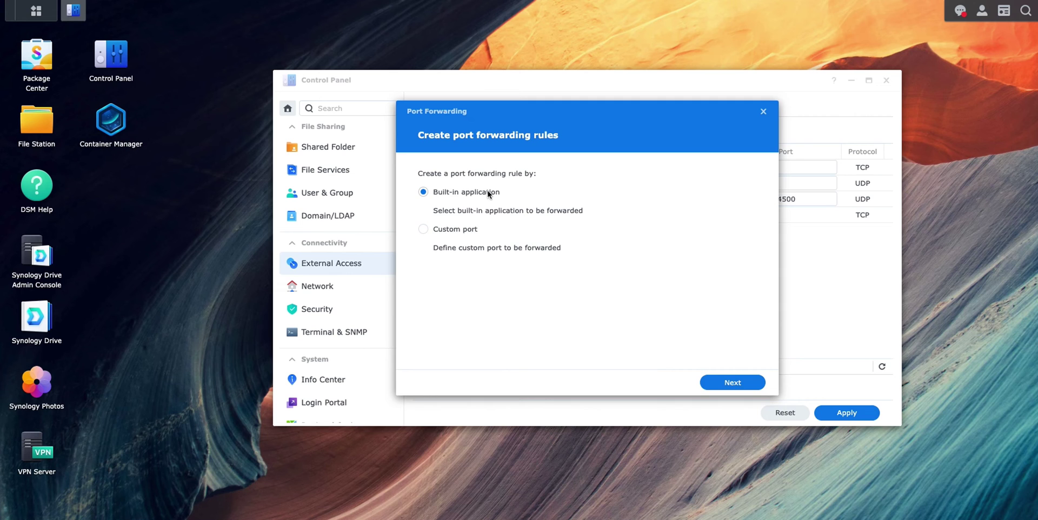
left_click(723, 386)
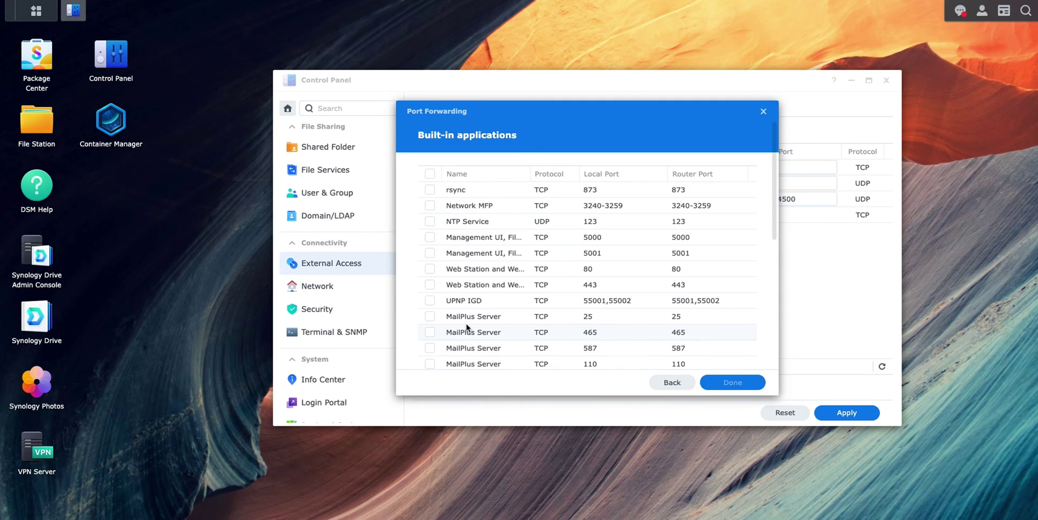
scroll(487, 325, "down", 5)
scroll(478, 298, "down", 1)
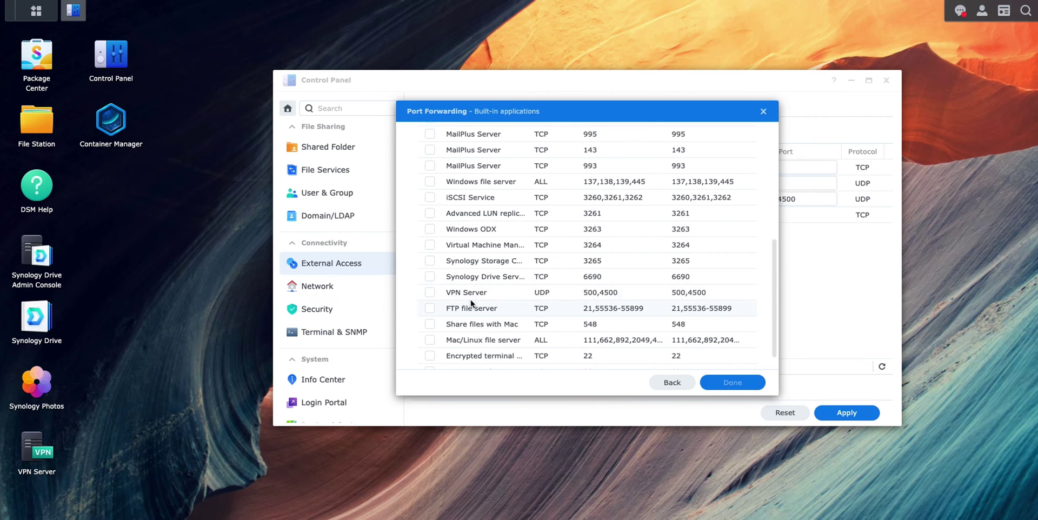
left_click_drag(533, 111, 164, 116)
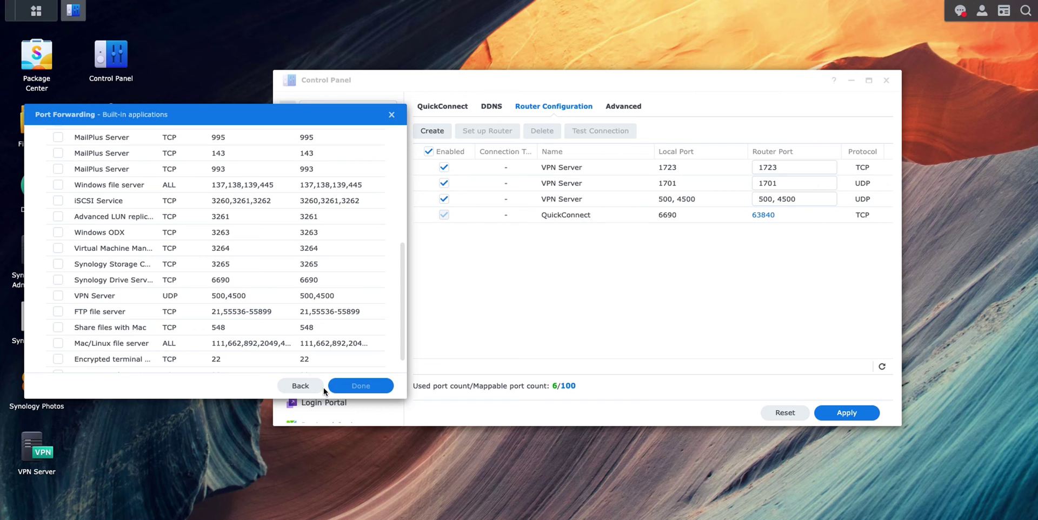
left_click(391, 114)
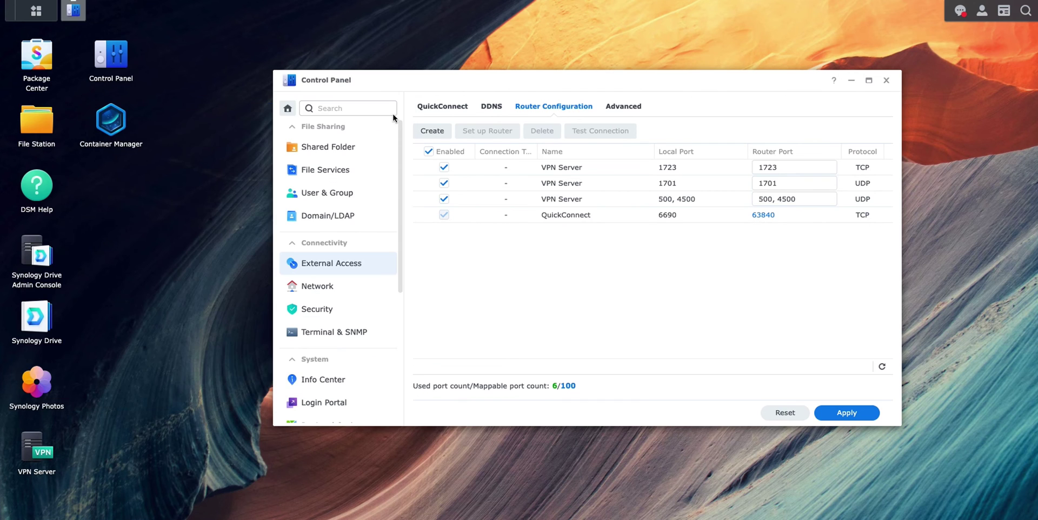
Apply the listed VPN Server and QuickConnect port forwarding rules to the router and test their connection.
left_click(846, 409)
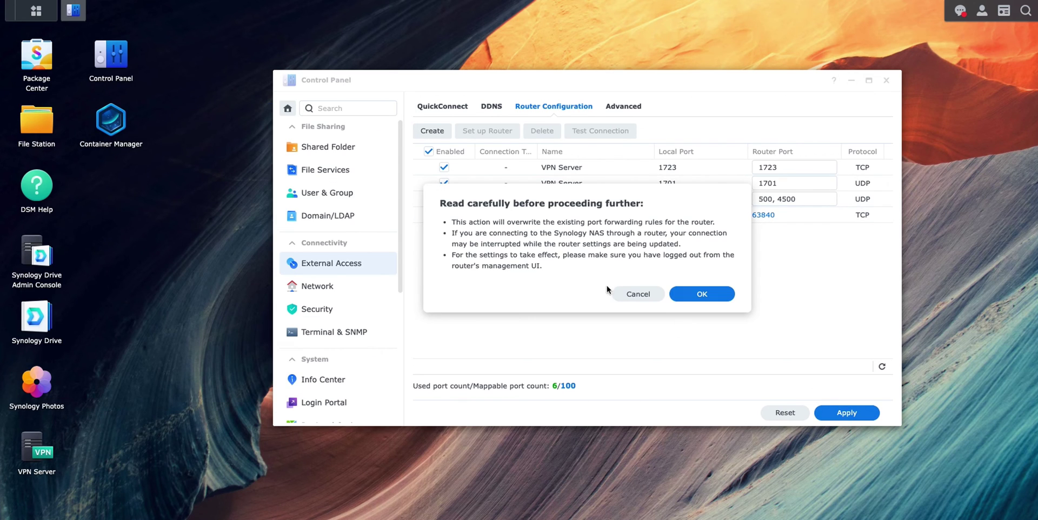
left_click(695, 292)
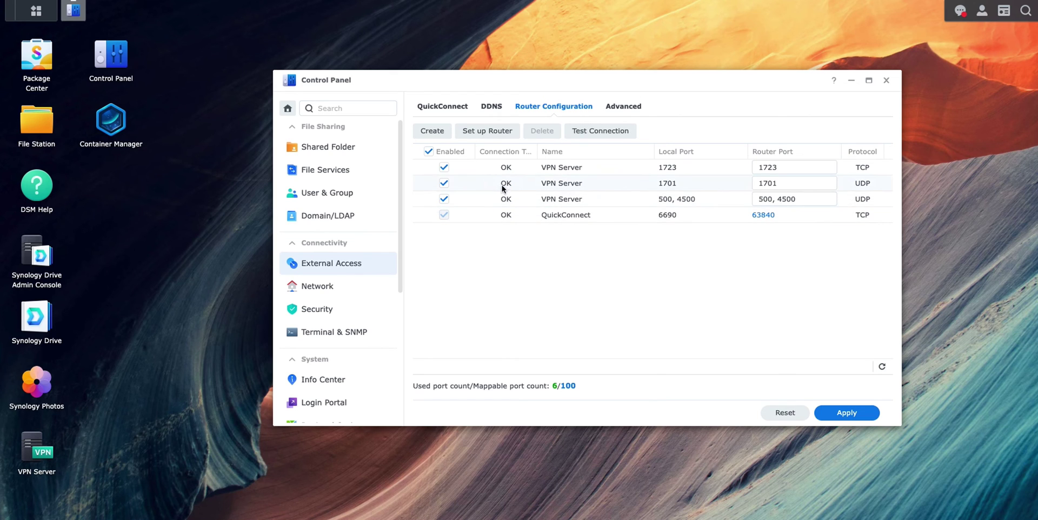
left_click_drag(538, 150, 595, 150)
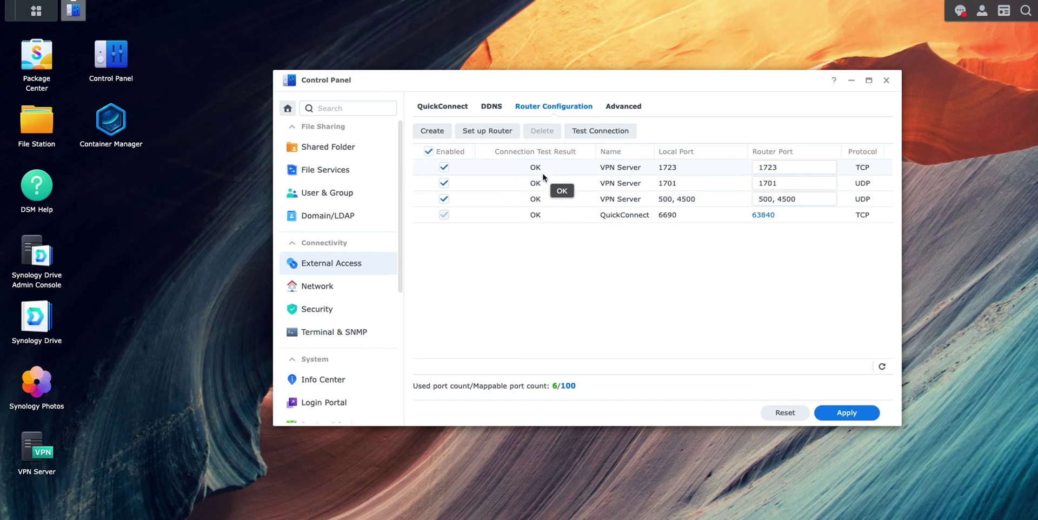
left_click(592, 129)
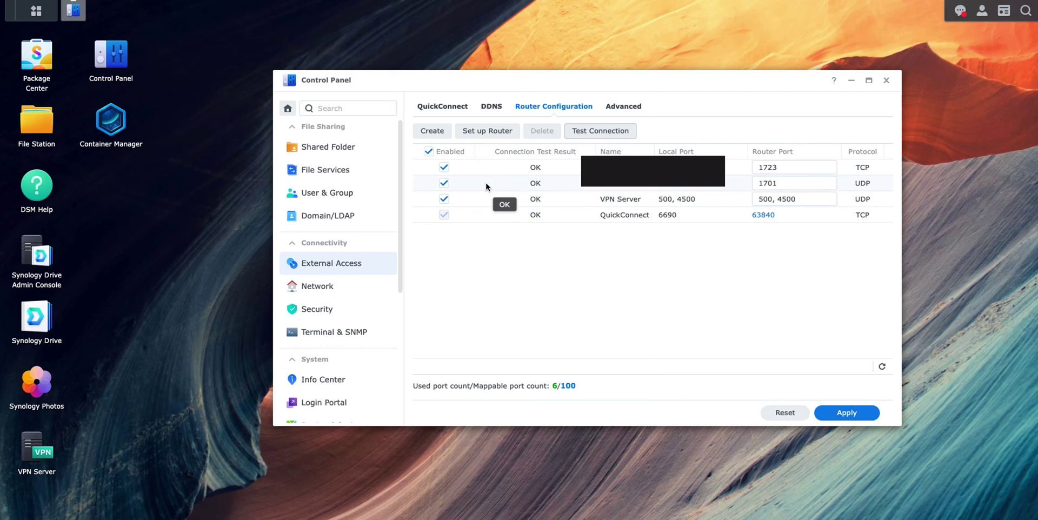
Start a DDNS entry with Synology as provider and vpnuser.synology.me as hostname, and test its connection.
left_click(493, 107)
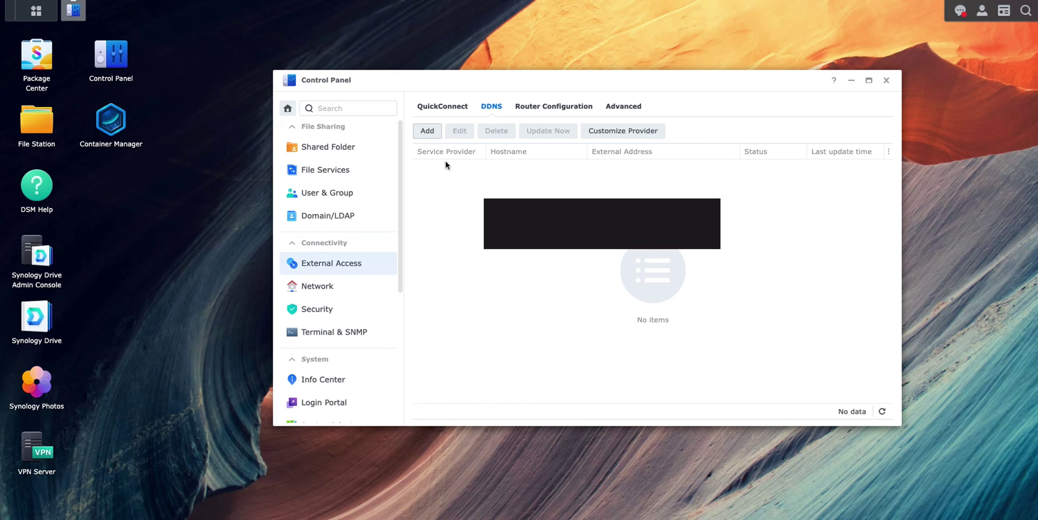
left_click(430, 133)
left_click(518, 169)
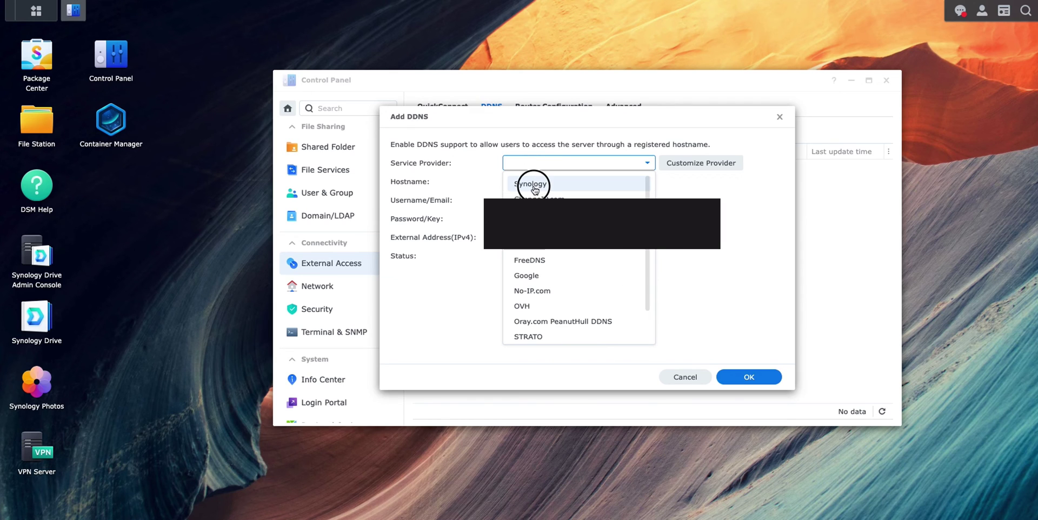
left_click(536, 184)
left_click(512, 181)
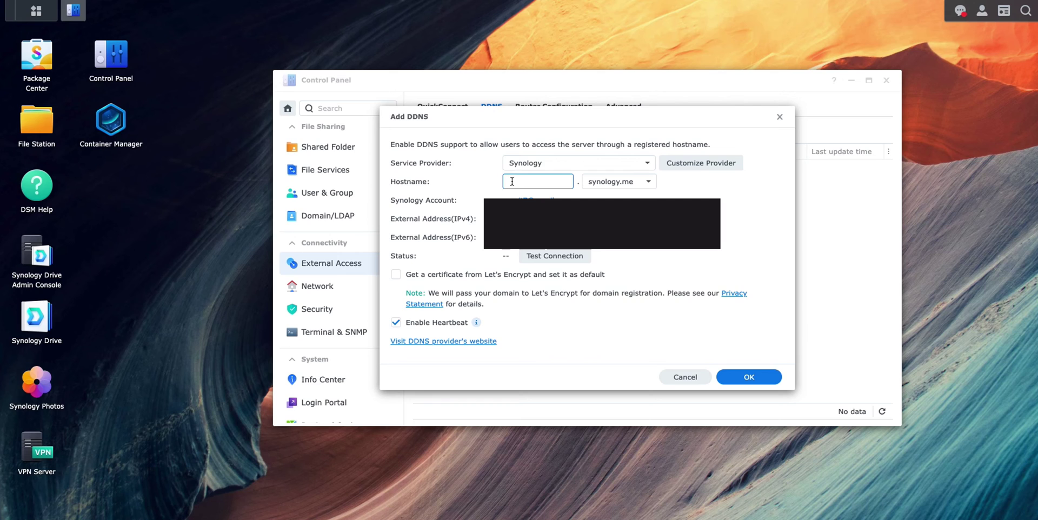
type("vpnuser")
left_click(540, 256)
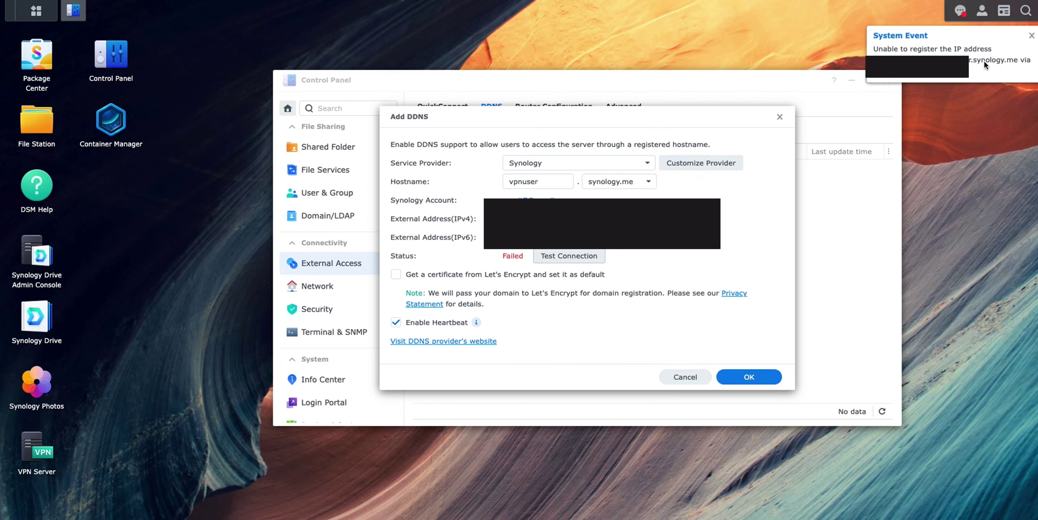
Set the DDNS hostname to vpnuser-test with a default Let's Encrypt certificate, test the connection and save the entry.
left_click(561, 181)
type("-test")
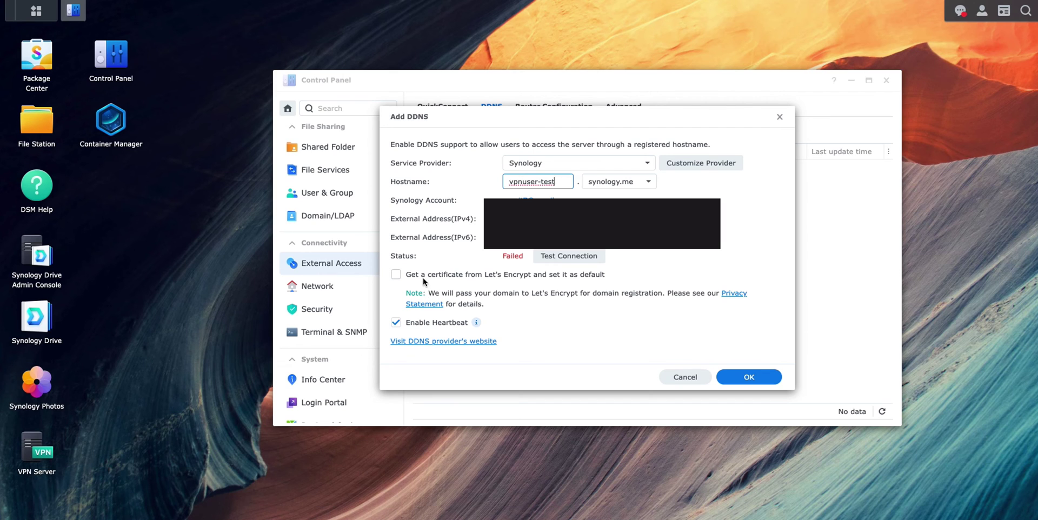
left_click(424, 277)
left_click(576, 260)
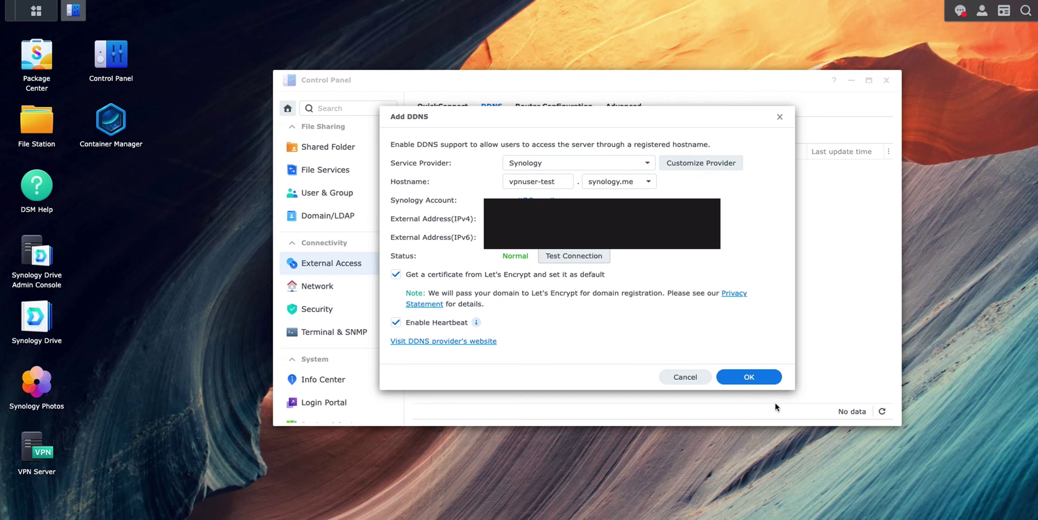
left_click(748, 381)
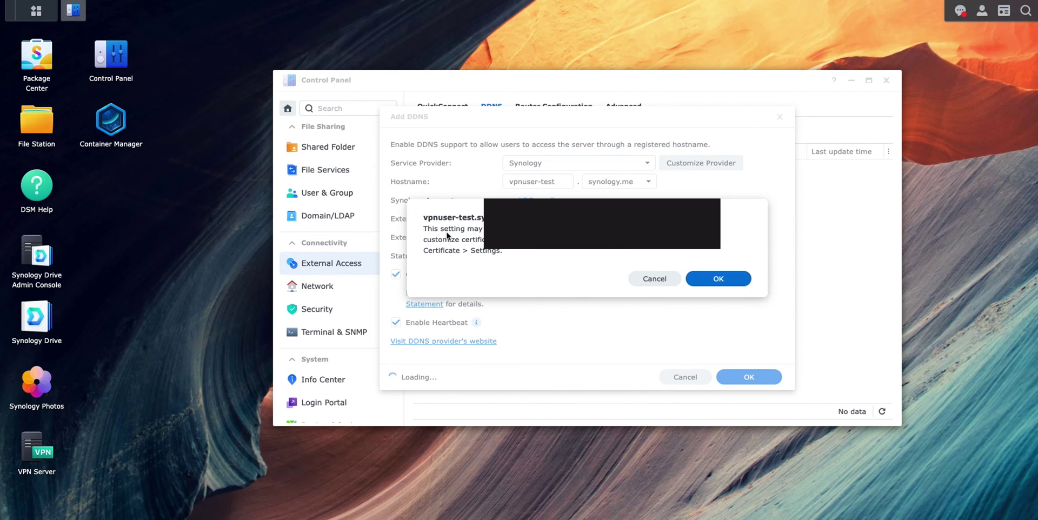
left_click(706, 283)
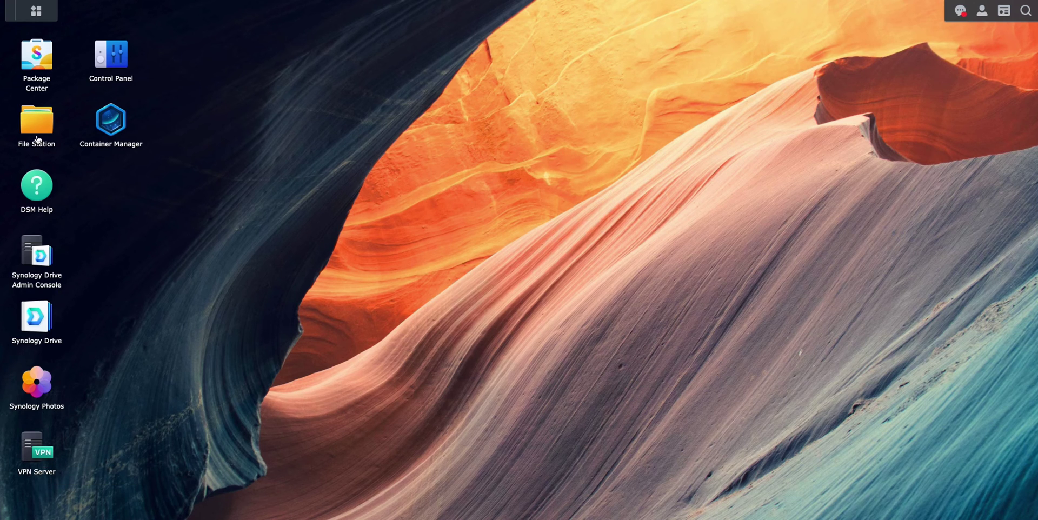
Reopen the DDNS list under External Access in Control Panel and check the registered hostname and its status.
left_click(111, 54)
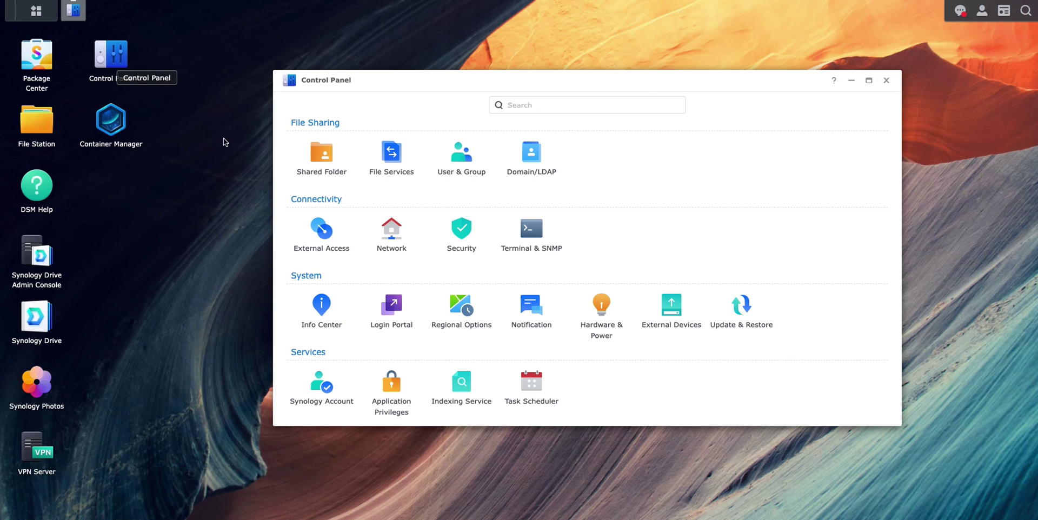
left_click(339, 245)
left_click(492, 106)
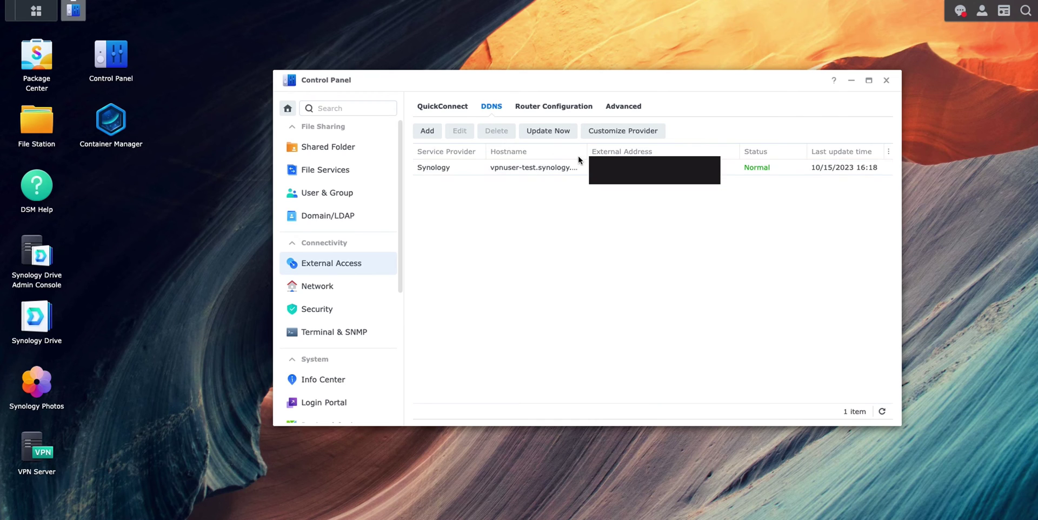
left_click_drag(586, 152, 614, 151)
left_click(595, 241)
Enter and confirm a new pre-shared key for the L2TP/IPSec server in VPN Server, apply it and close the application.
left_click(34, 441)
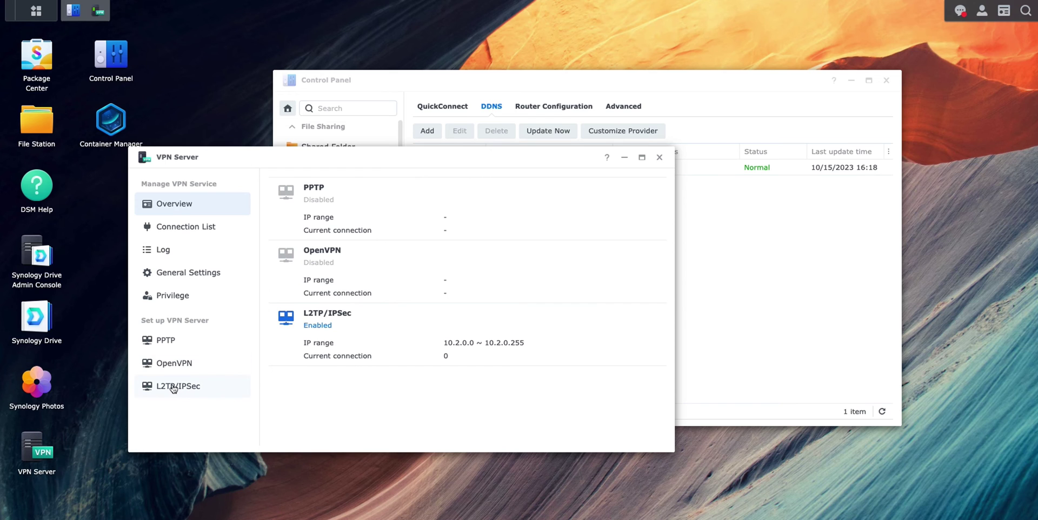
left_click(201, 384)
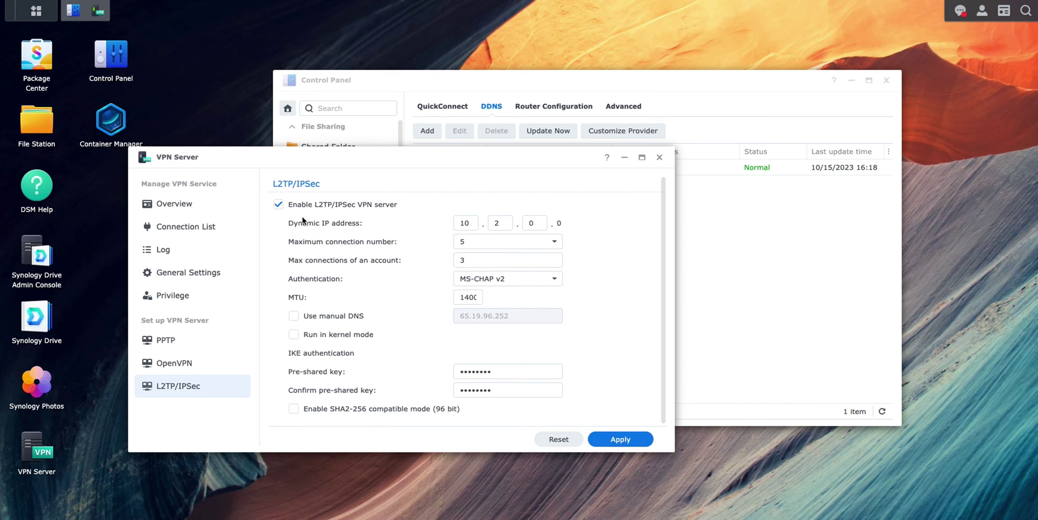
scroll(306, 235, "down", 1)
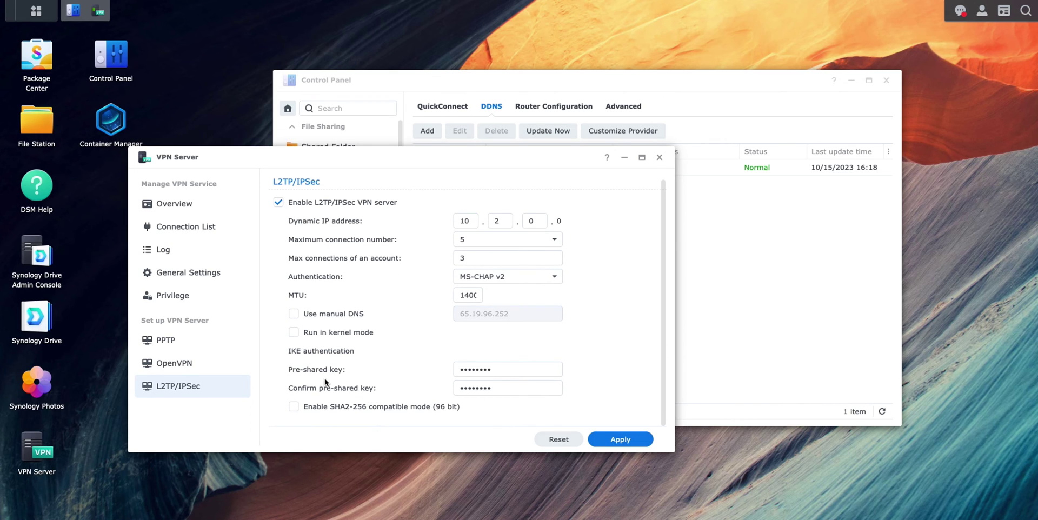
left_click_drag(490, 370, 430, 367)
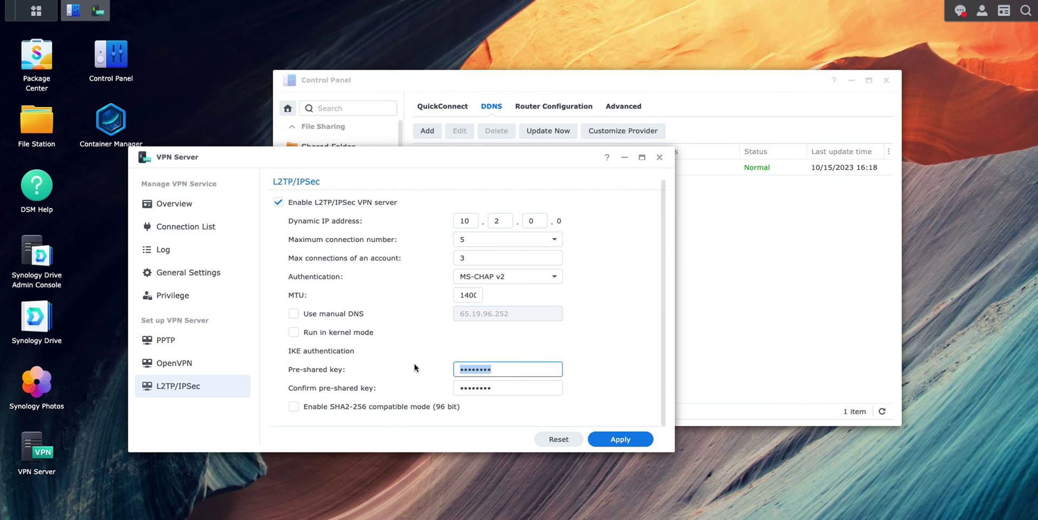
type("********")
double_click(504, 392)
key("BackSpace")
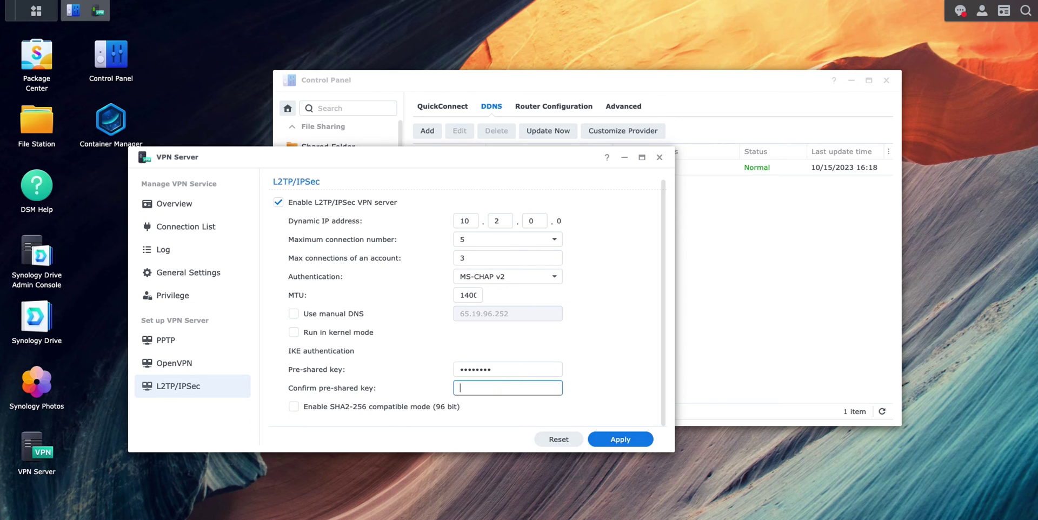
type("********")
left_click(633, 442)
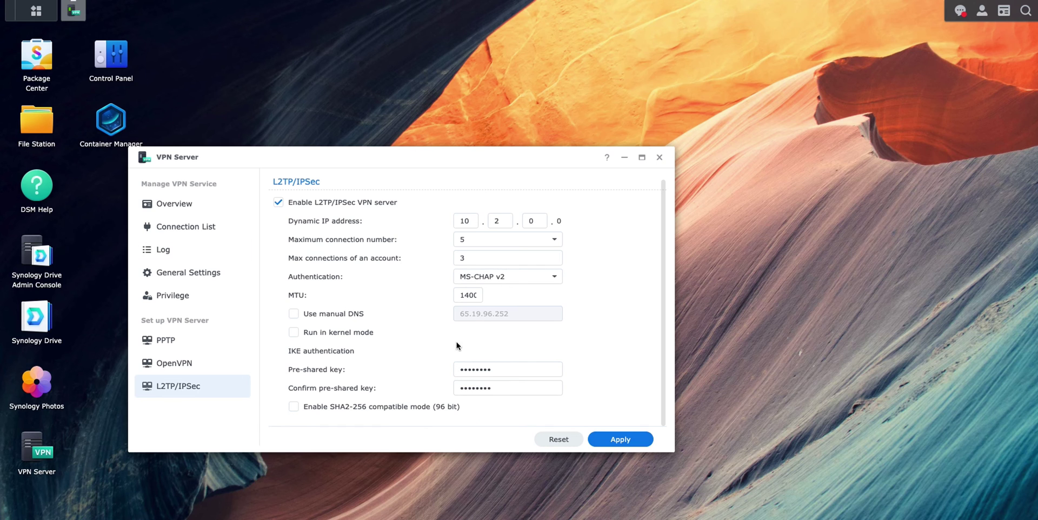
left_click(661, 158)
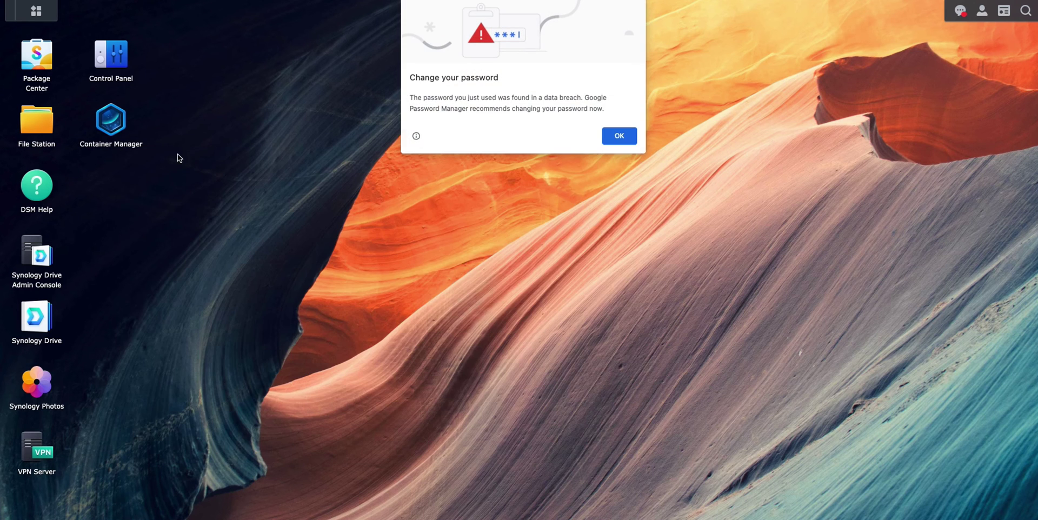
left_click(626, 136)
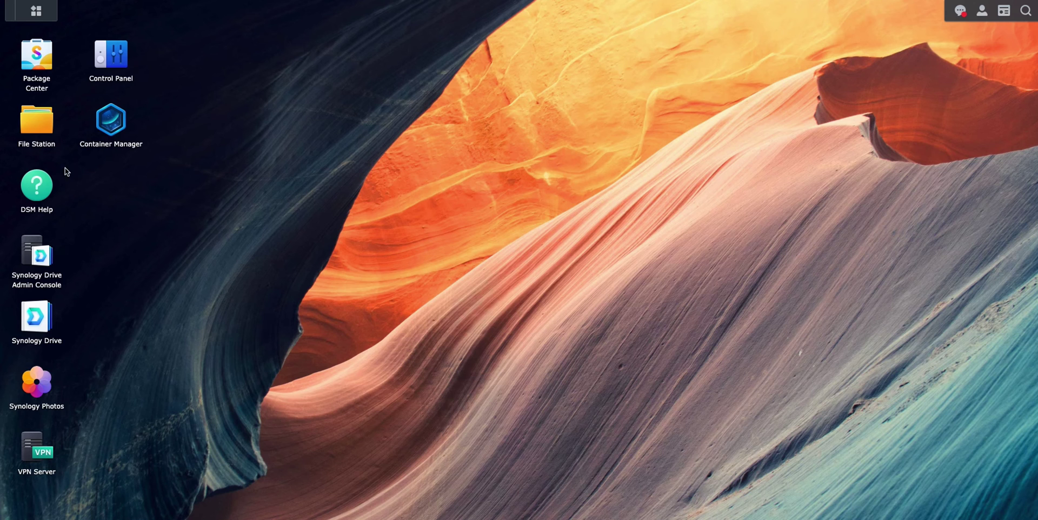
Start creating a user named vpnuser in the User & Group settings of Control Panel.
left_click(107, 60)
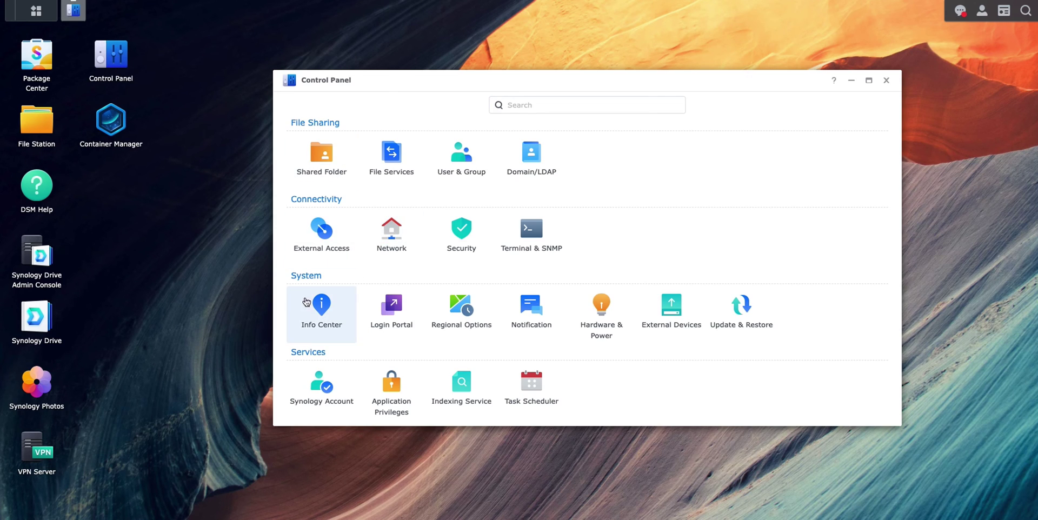
left_click(462, 163)
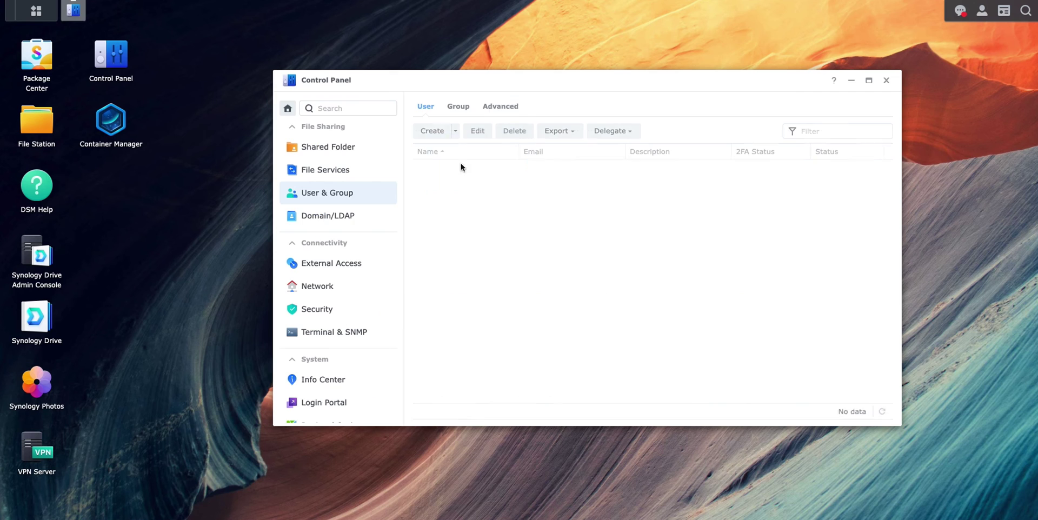
left_click(435, 132)
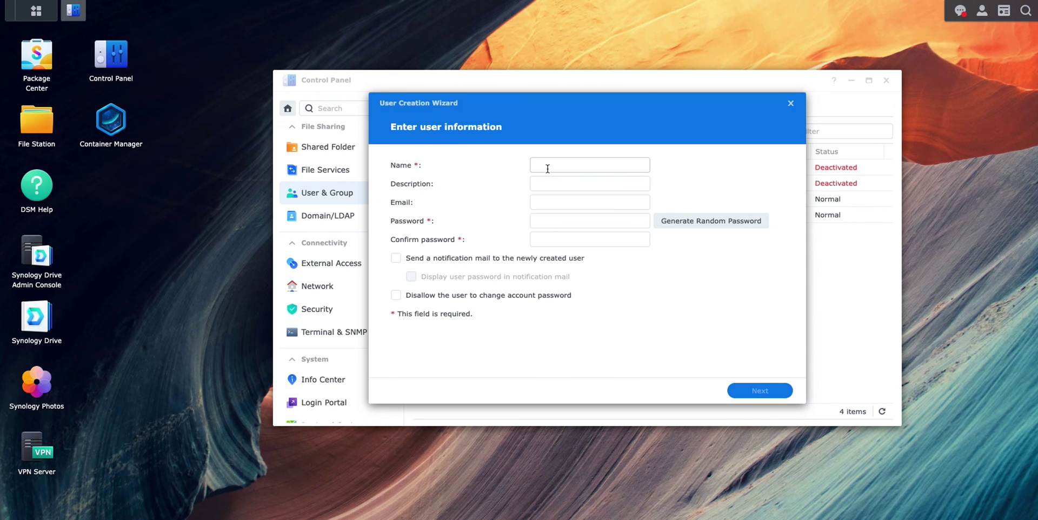
left_click(547, 166)
type("vpnuser")
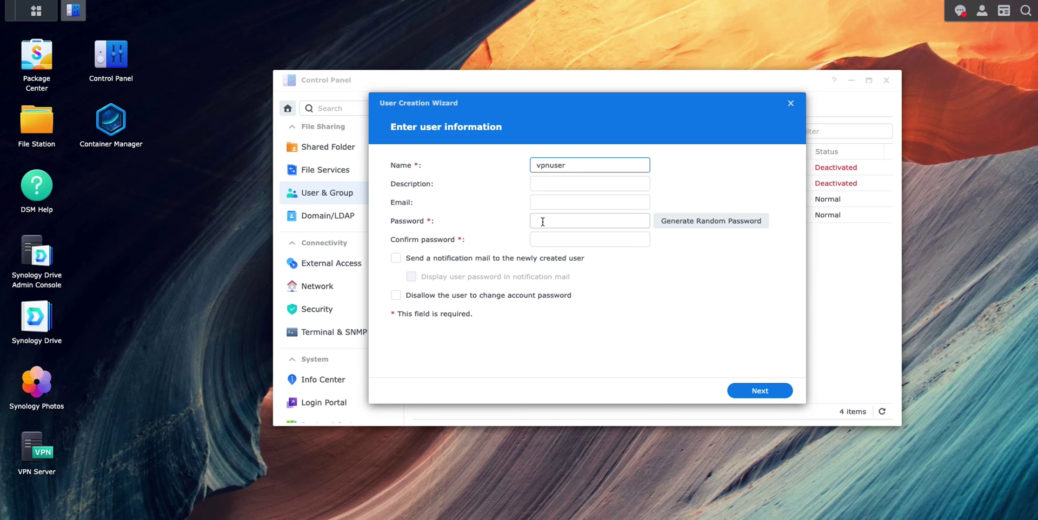
Enter and confirm the account password for vpnuser and accept the user information.
left_click(543, 222)
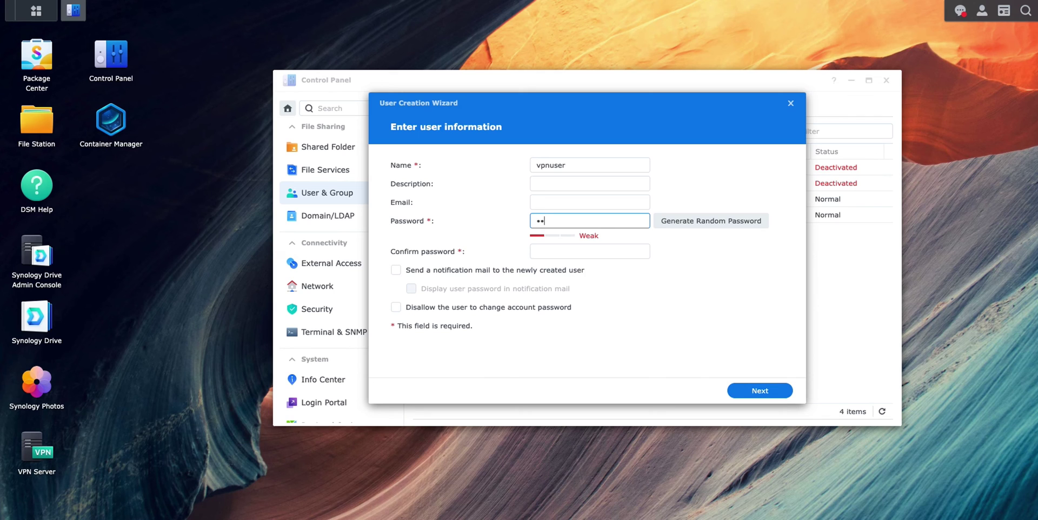
type("*******")
key("ctrl+a")
key("BackSpace")
type("****")
key("ctrl+a")
key("BackSpace")
type("**********")
key("Tab")
type("****")
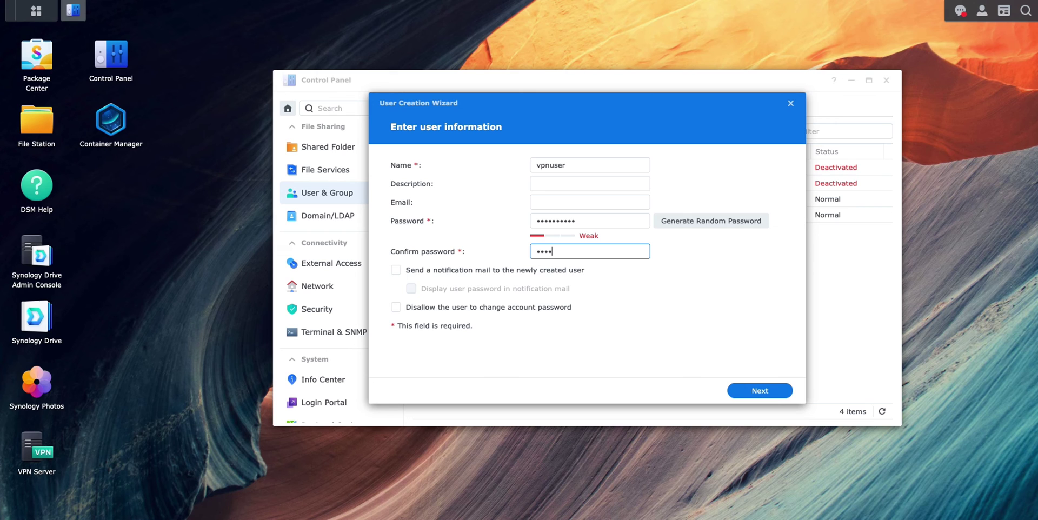
type("******")
left_click(752, 390)
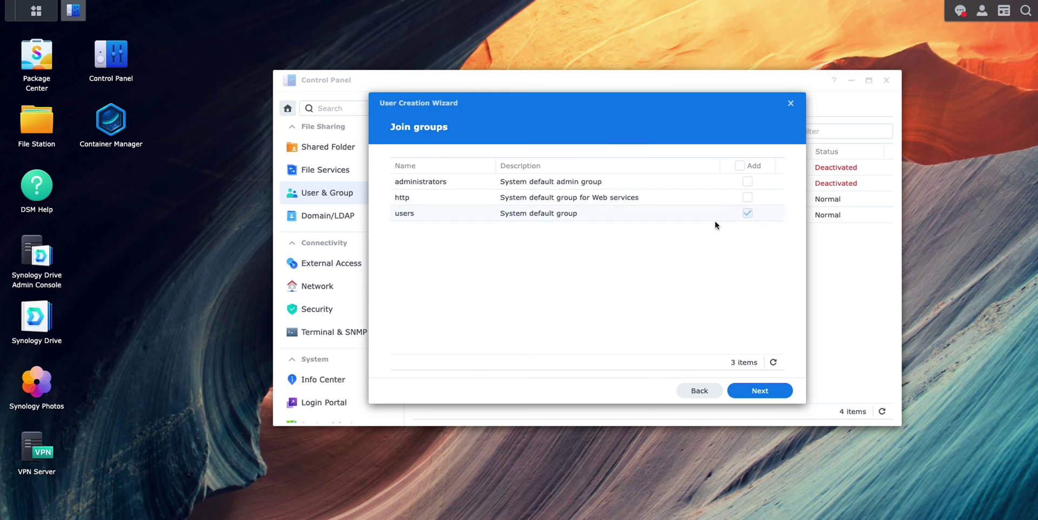
Finish creating vpnuser with the default users group and default permissions, and select the account in the user list.
left_click(752, 390)
left_click(752, 390)
left_click(751, 389)
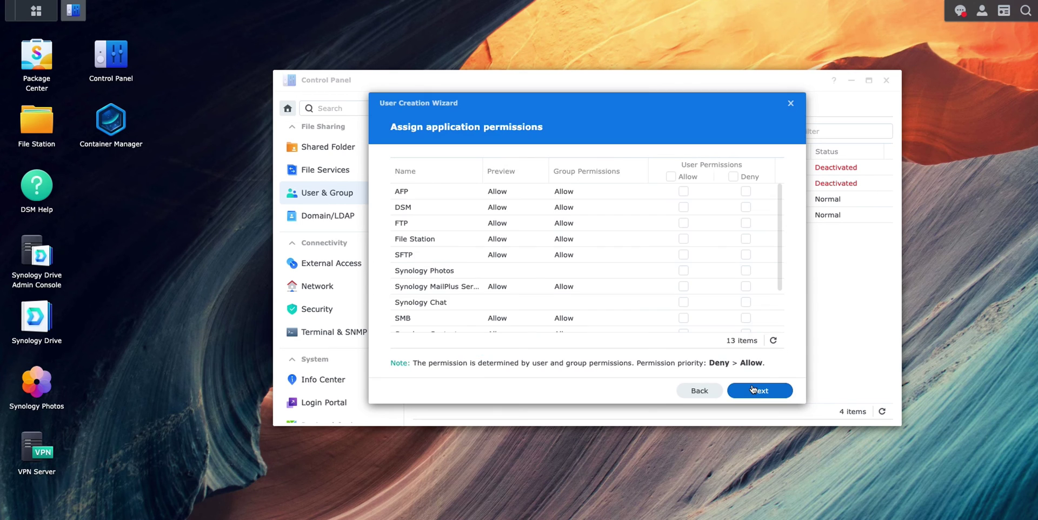
left_click(753, 389)
left_click(753, 390)
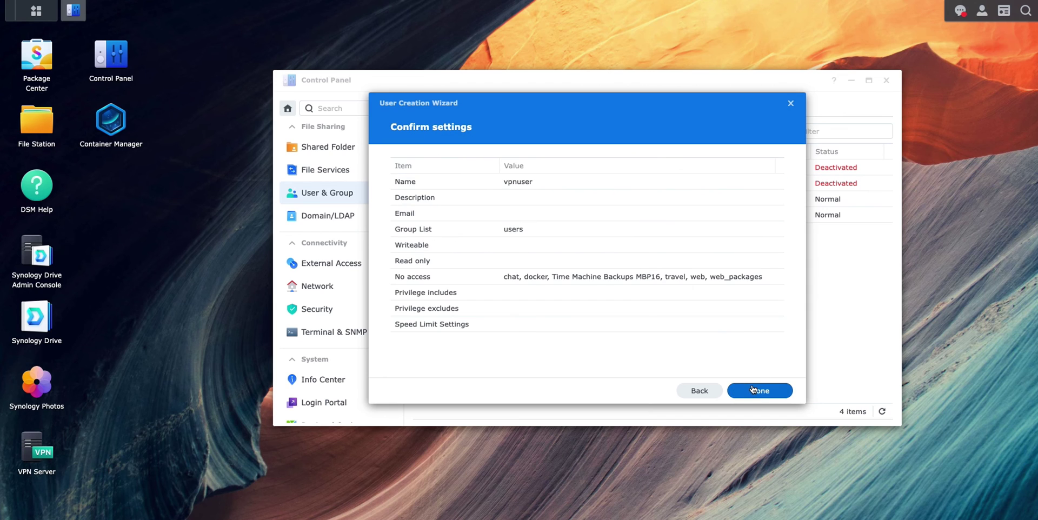
left_click(752, 387)
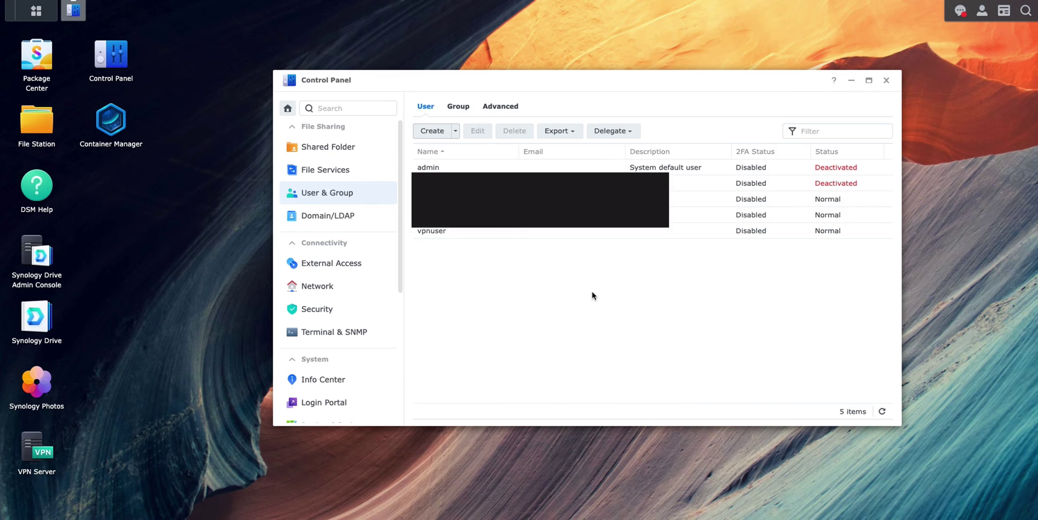
left_click(429, 235)
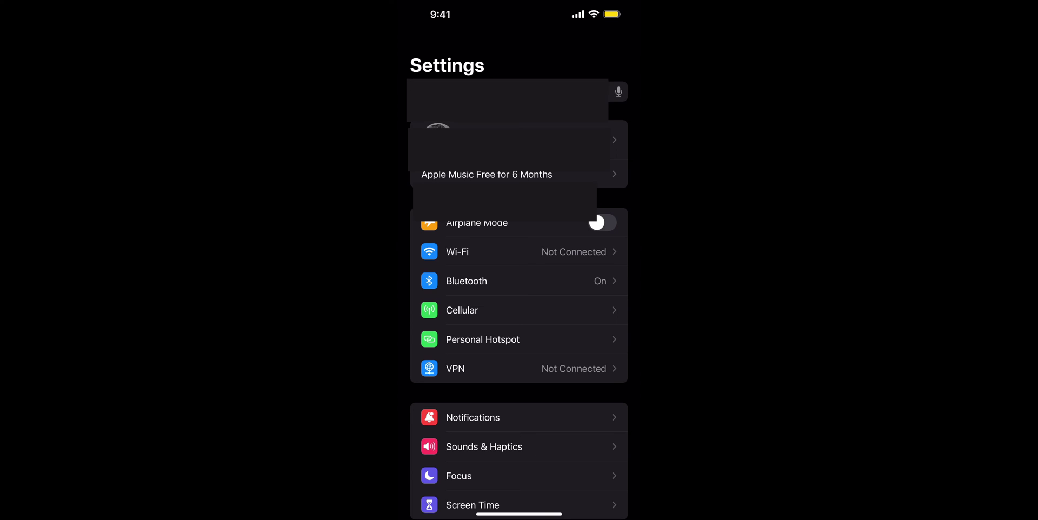
Switch to the iPhone Settings, find VPN & Device Management by searching for Vpn, and delete the existing Vpnuser configuration.
left_click(427, 41)
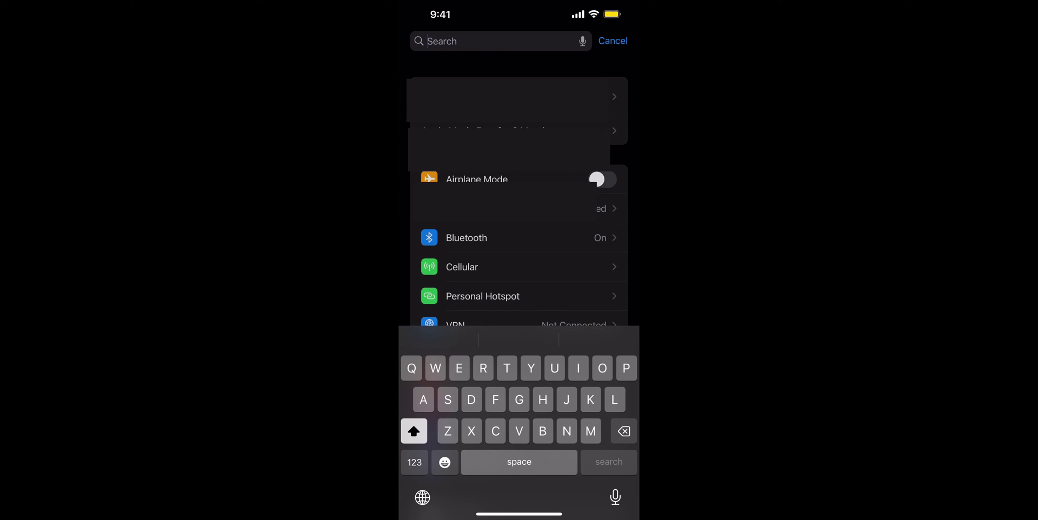
type("Vpn")
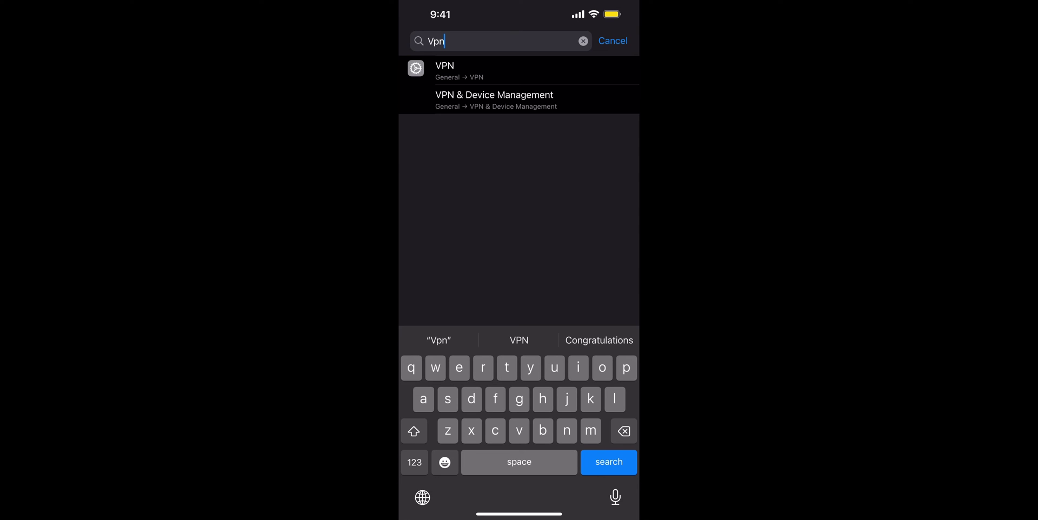
left_click(494, 99)
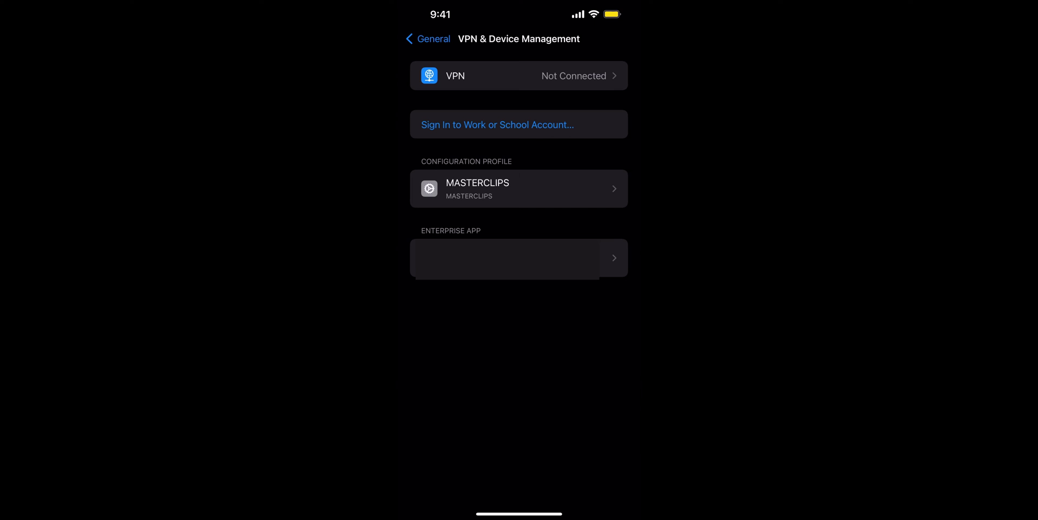
left_click(486, 76)
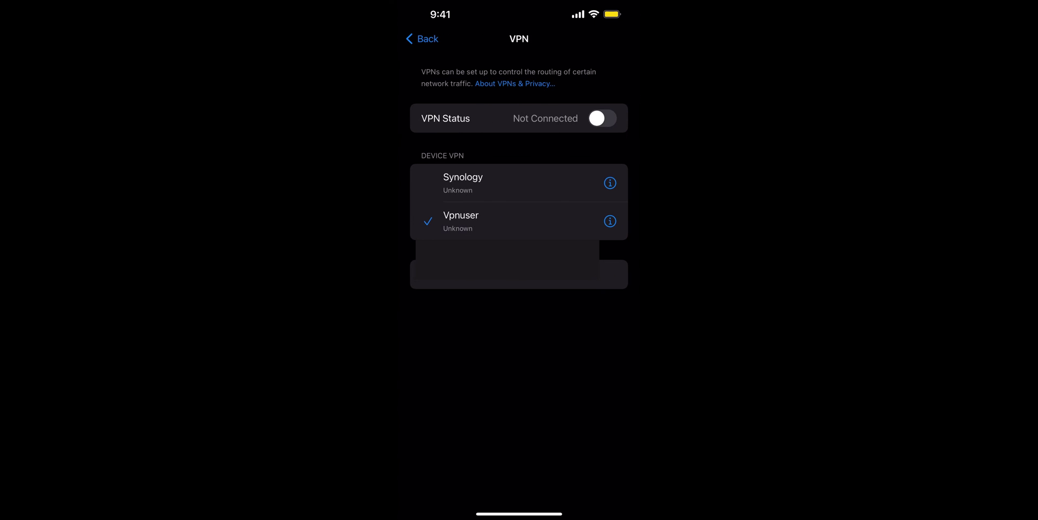
left_click(610, 221)
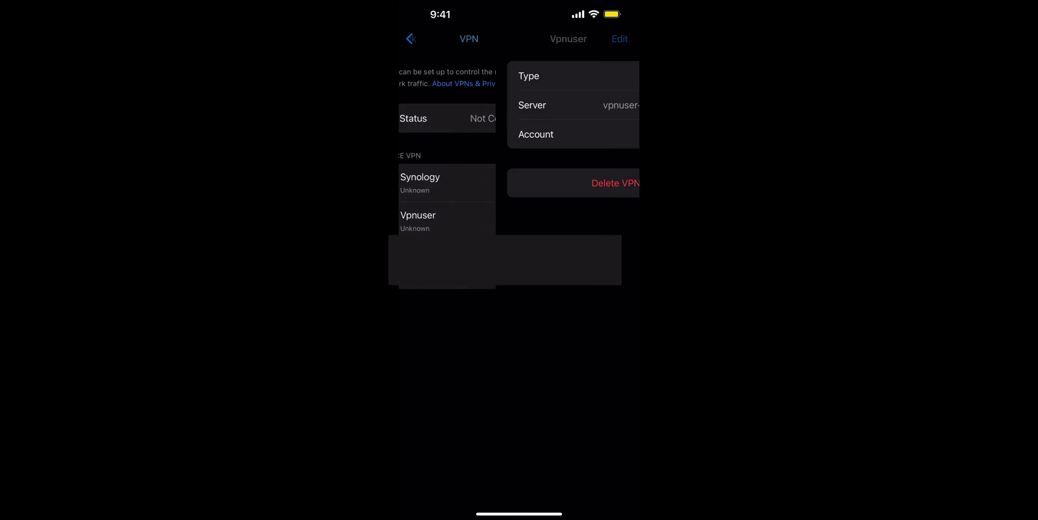
left_click(519, 183)
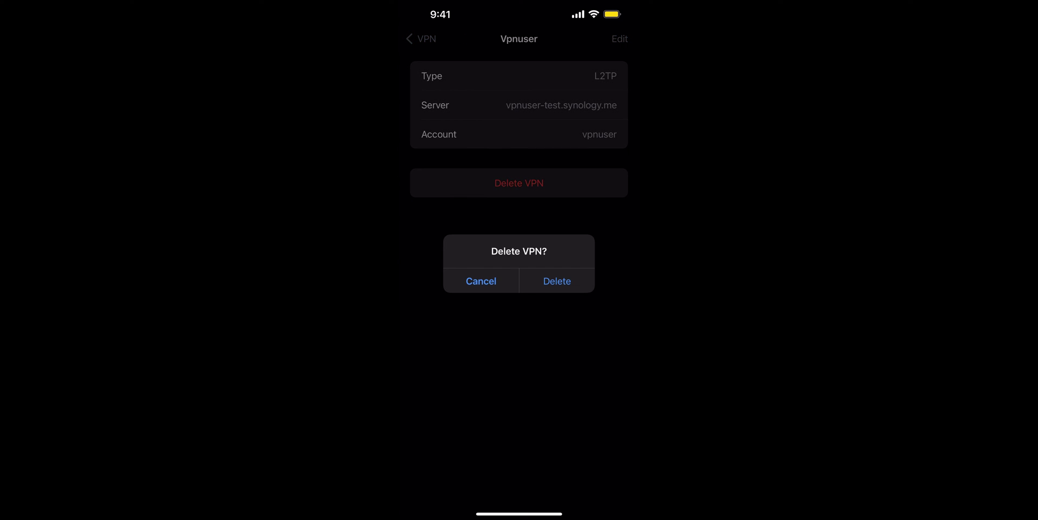
left_click(557, 282)
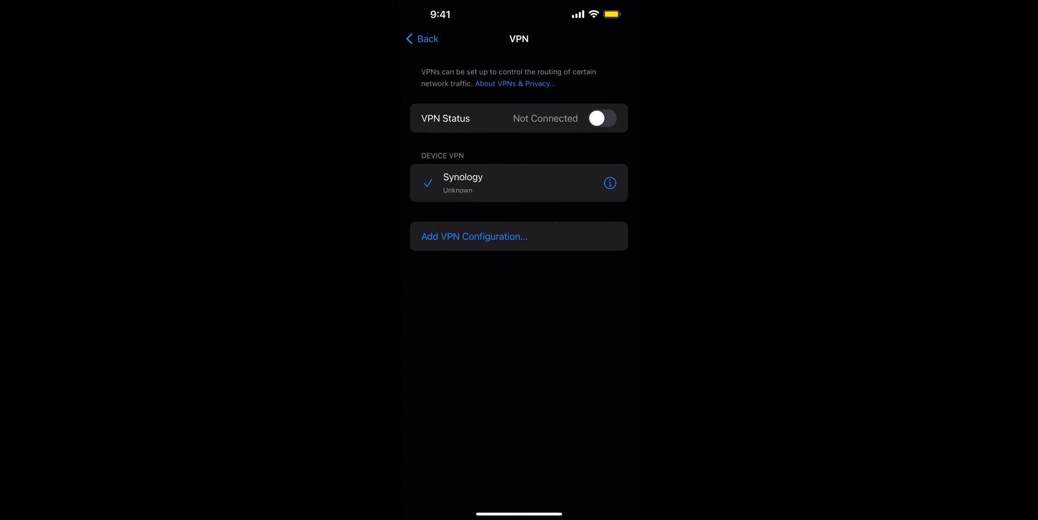
Start a new L2TP VPN configuration on the iPhone and set its description to Vpnuser.
left_click(474, 236)
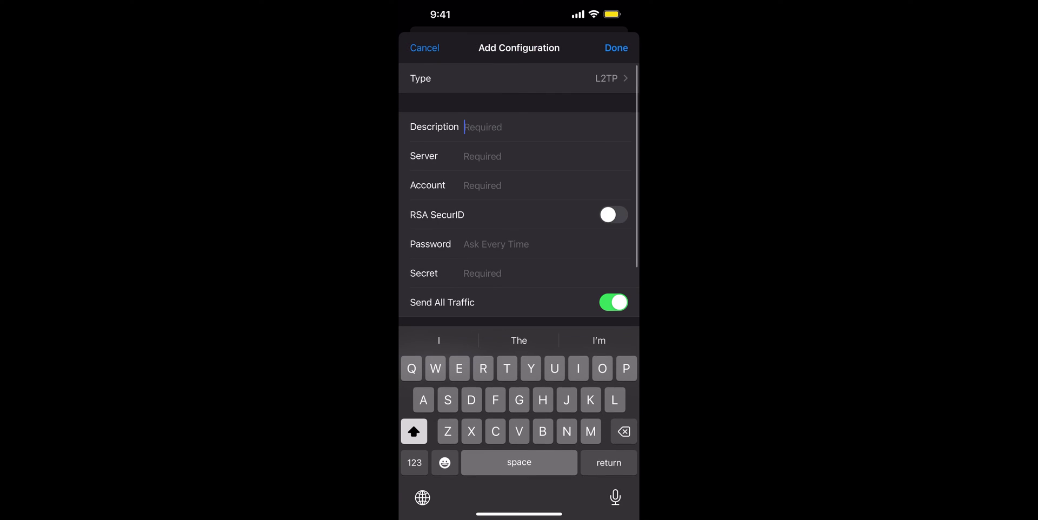
type("Vpn")
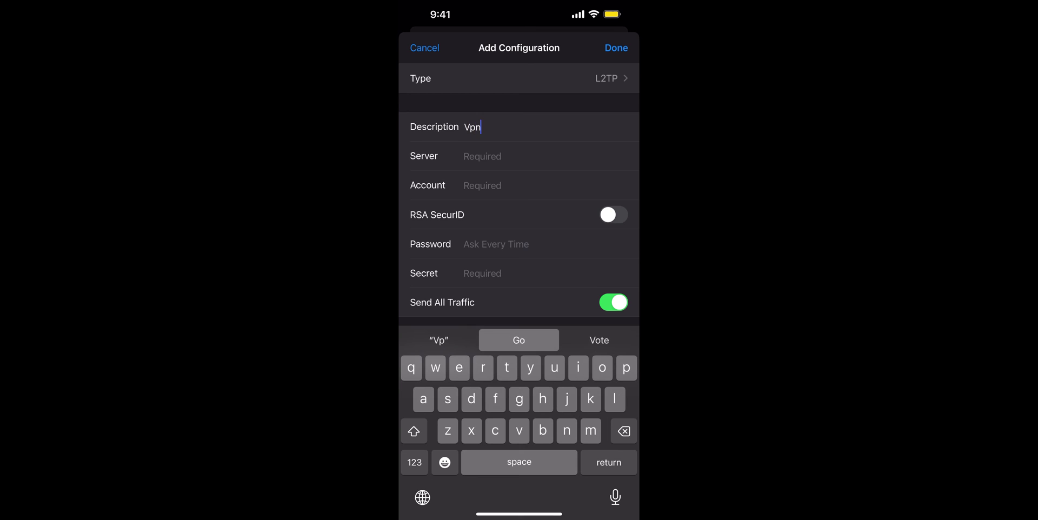
type("user")
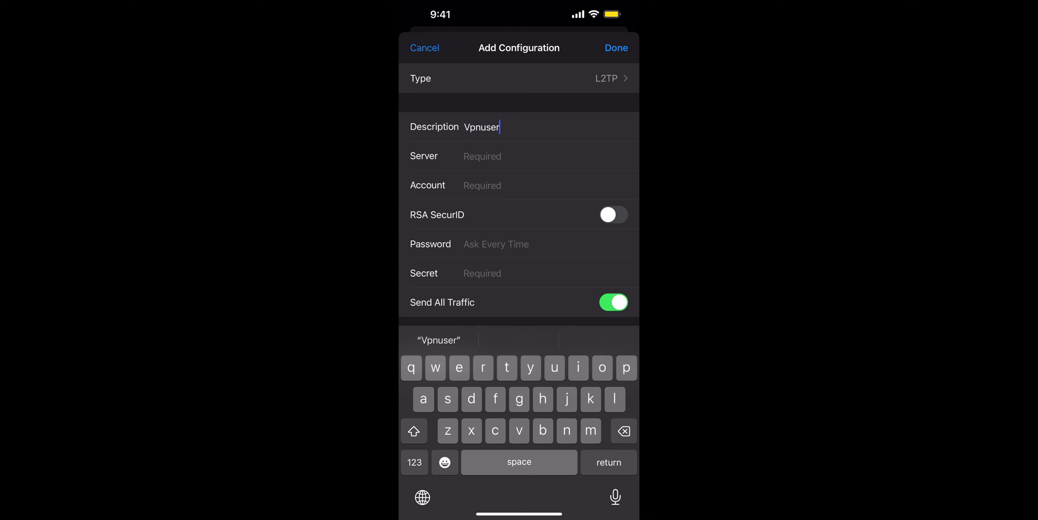
key("Return")
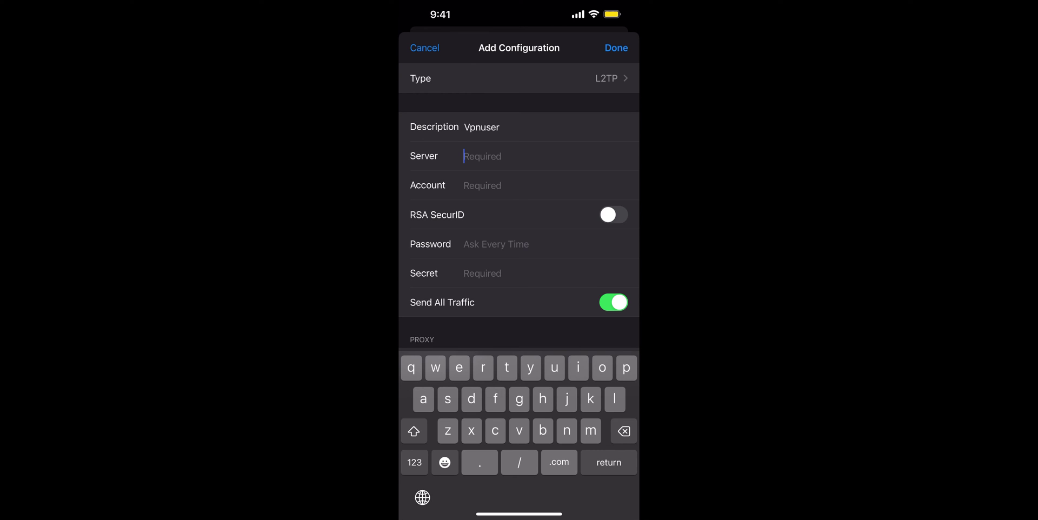
Set the VPN configuration's server to vpnuser-test.synology.me.
type("vpnuser")
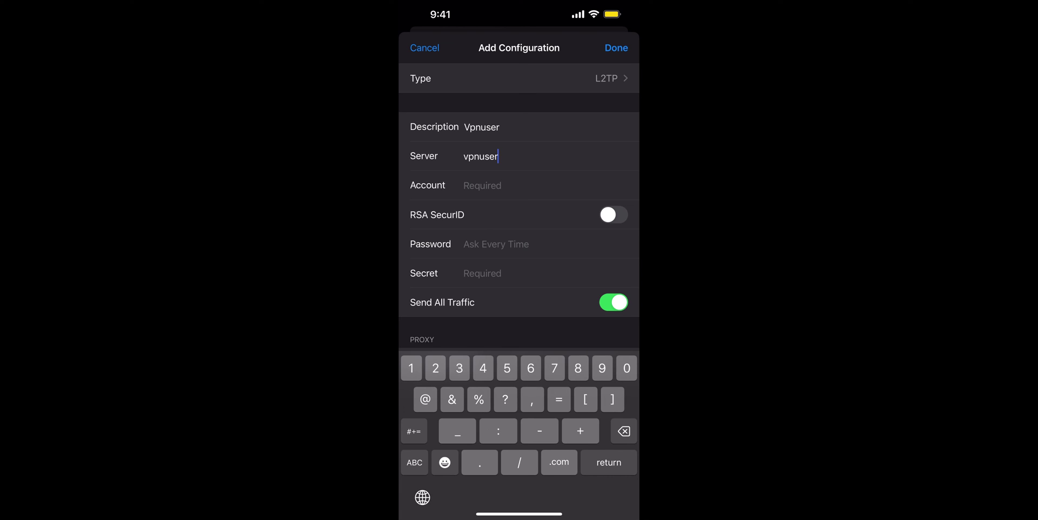
type("-test")
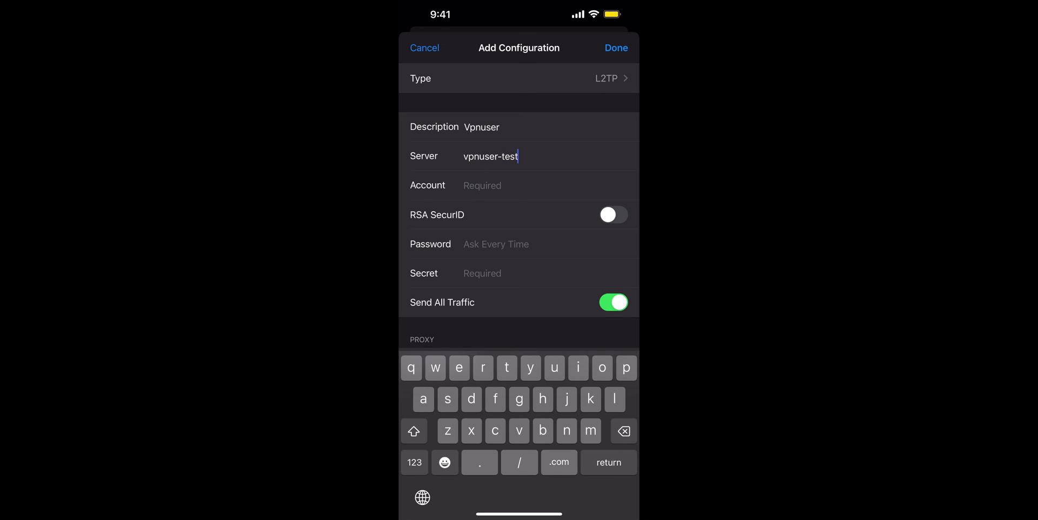
left_click(415, 462)
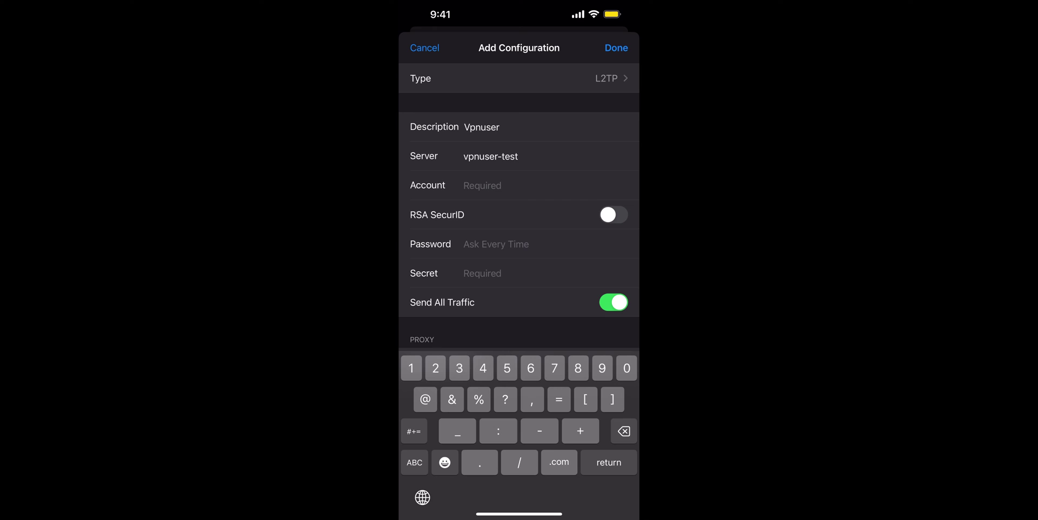
type("@")
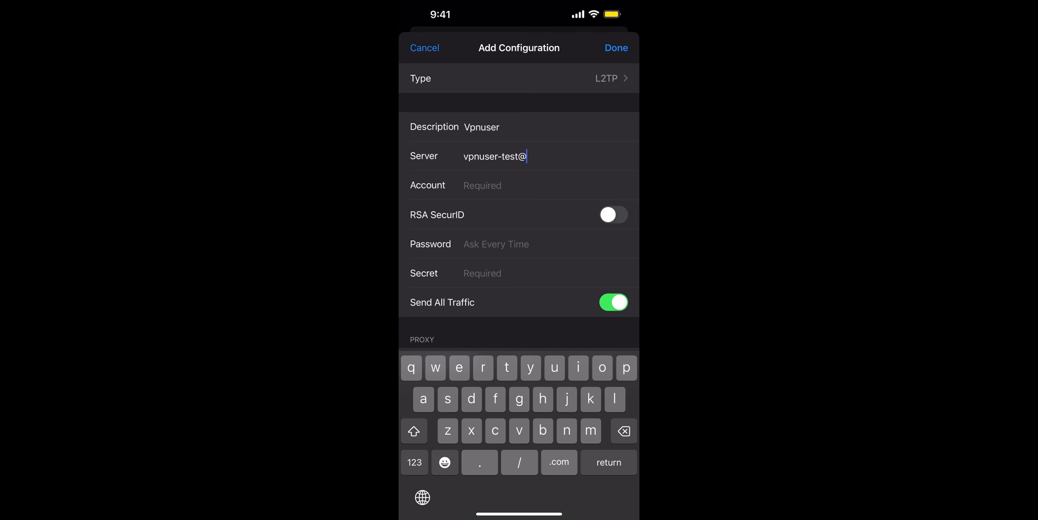
key("BackSpace")
type(".synol")
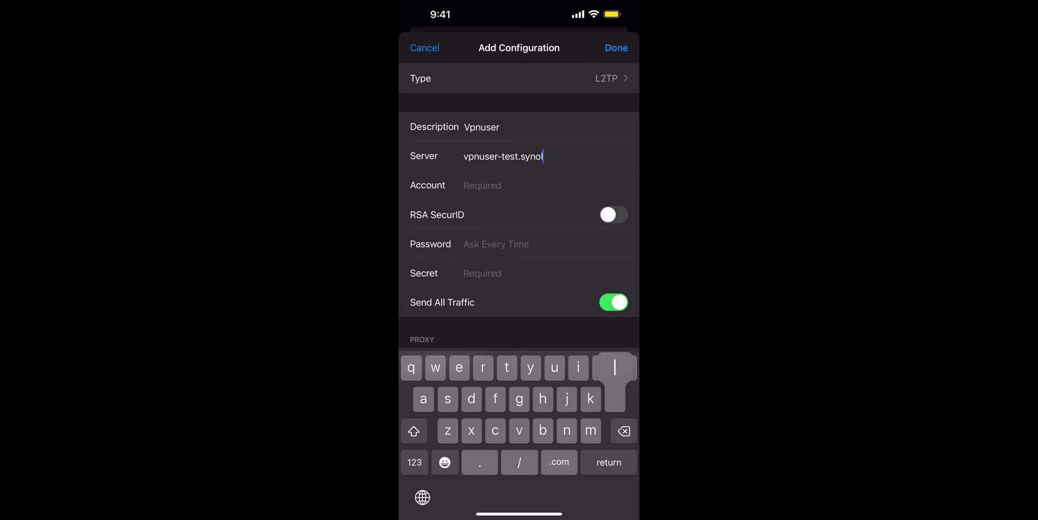
type("ogy.me")
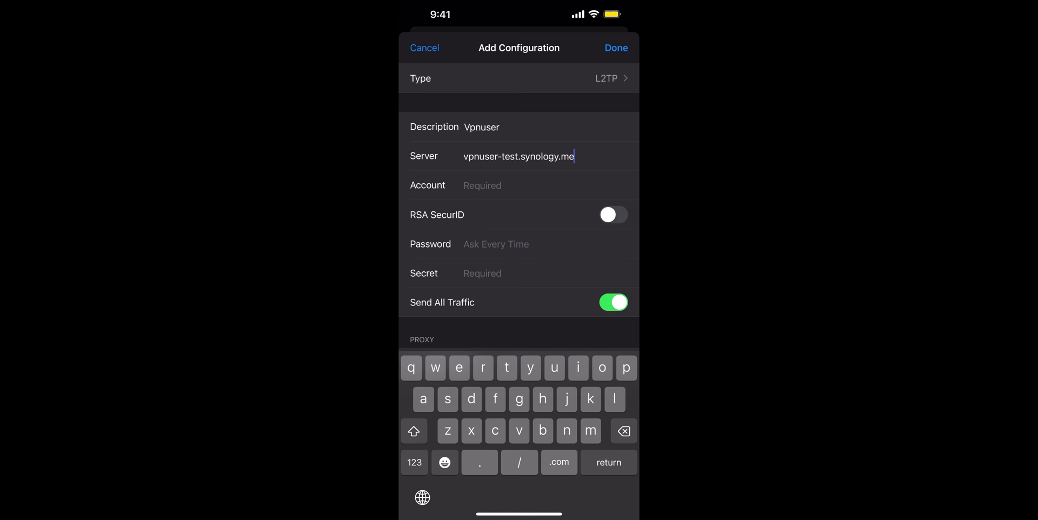
Set the VPN configuration's account to vpnuser and enter the account password.
left_click(482, 186)
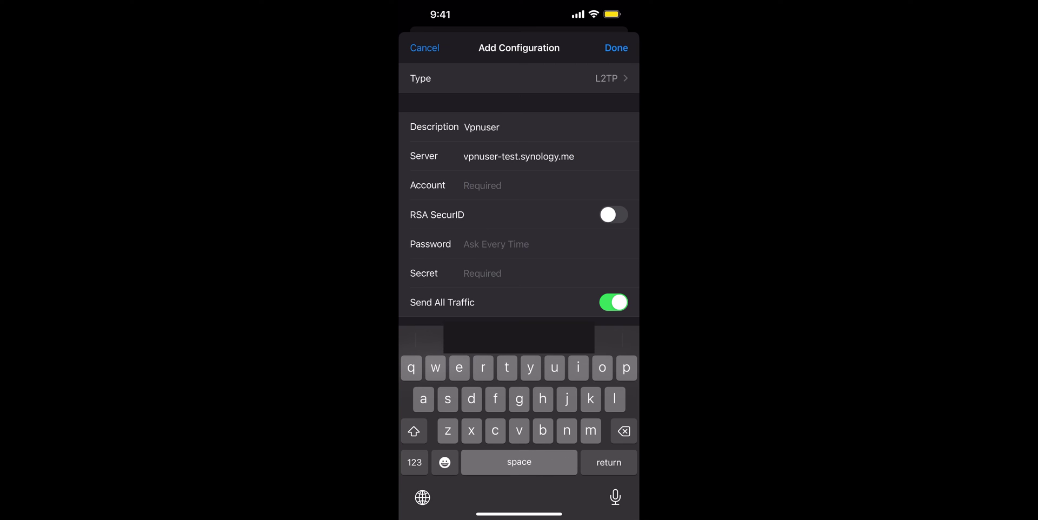
type("v")
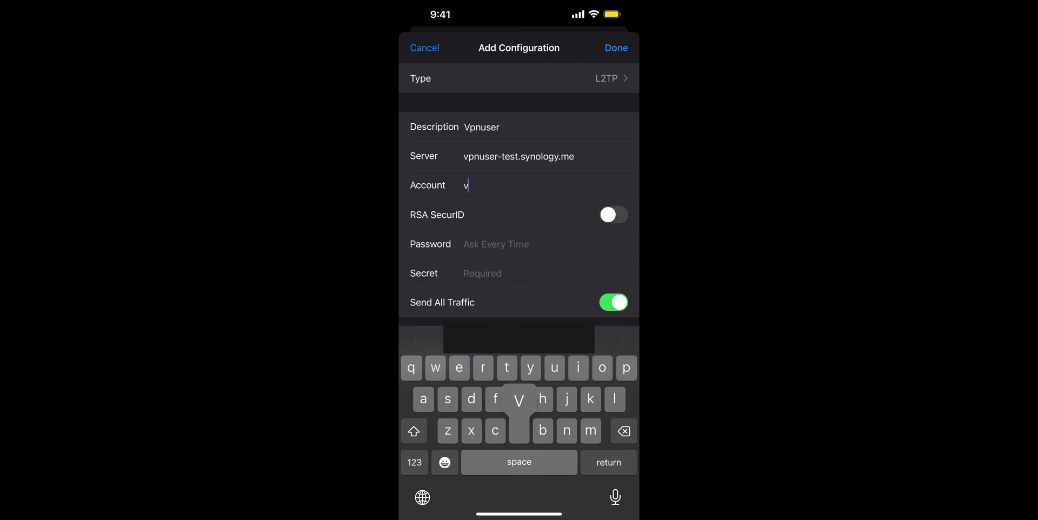
type("pnuser")
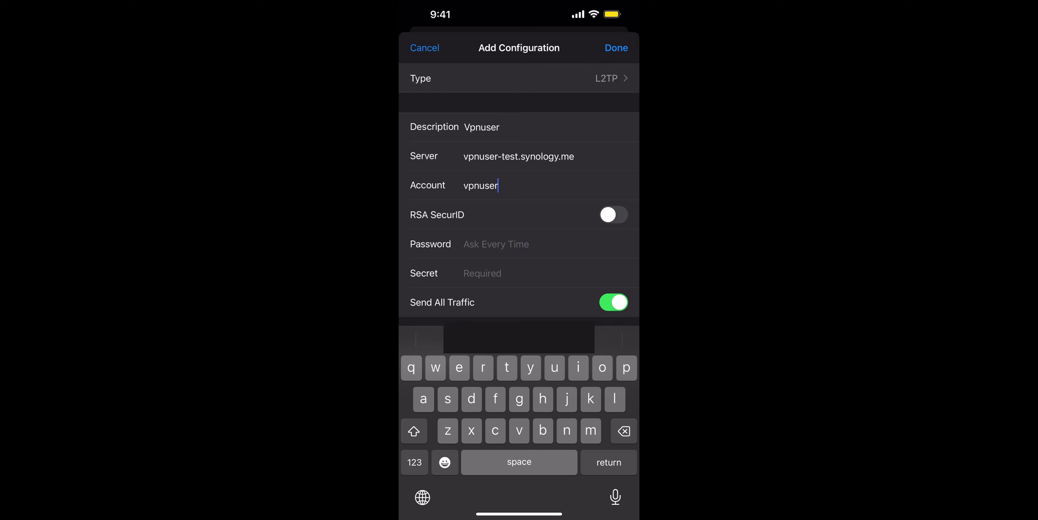
key("Return")
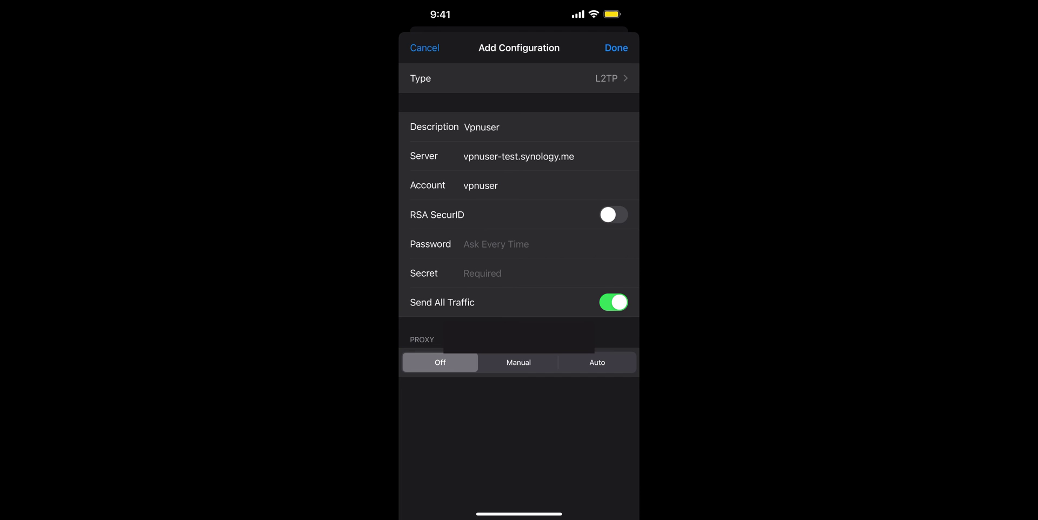
left_click(495, 244)
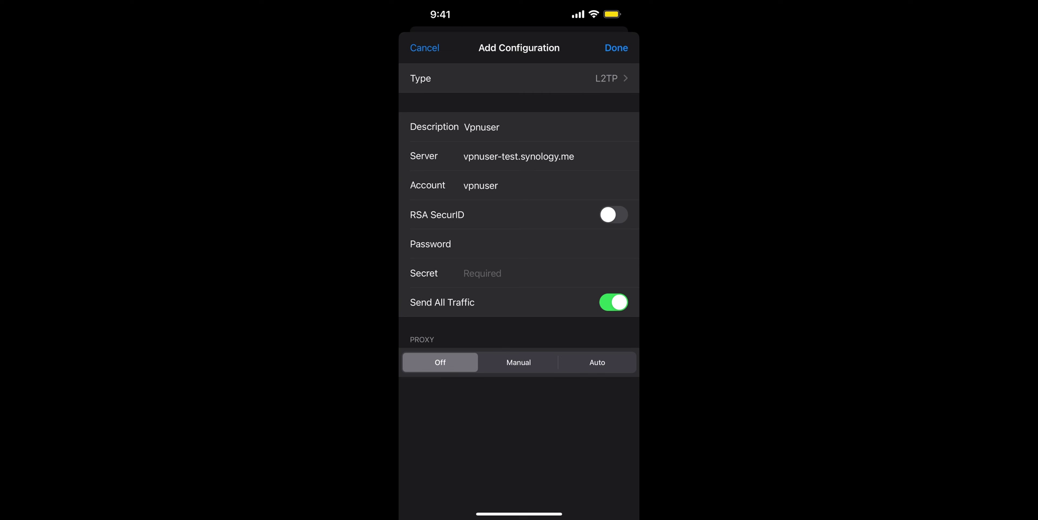
key("ctrl+v")
Save the new VPN configuration and turn on the VPN connection with Vpnuser selected.
left_click_drag(611, 11, 611, 243)
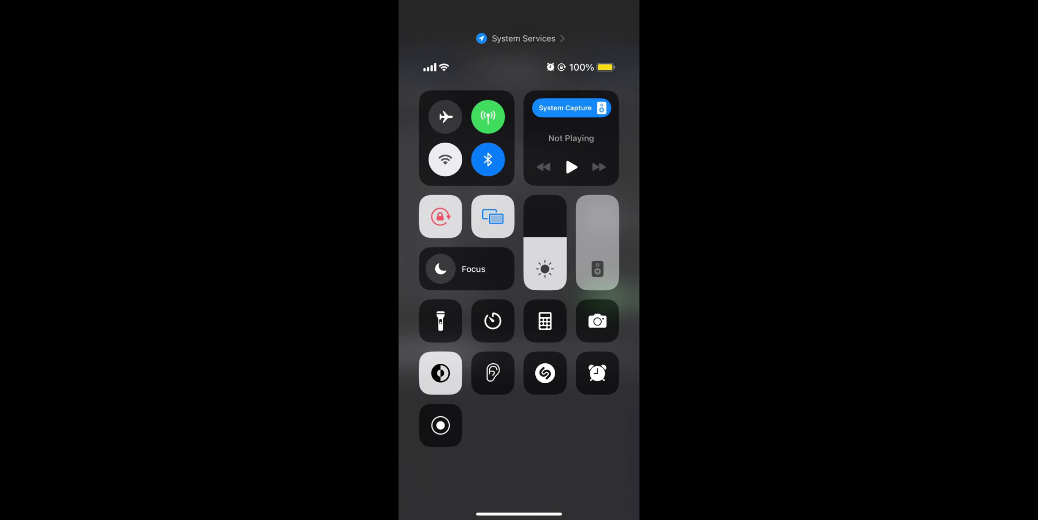
left_click_drag(519, 514, 519, 271)
left_click(616, 47)
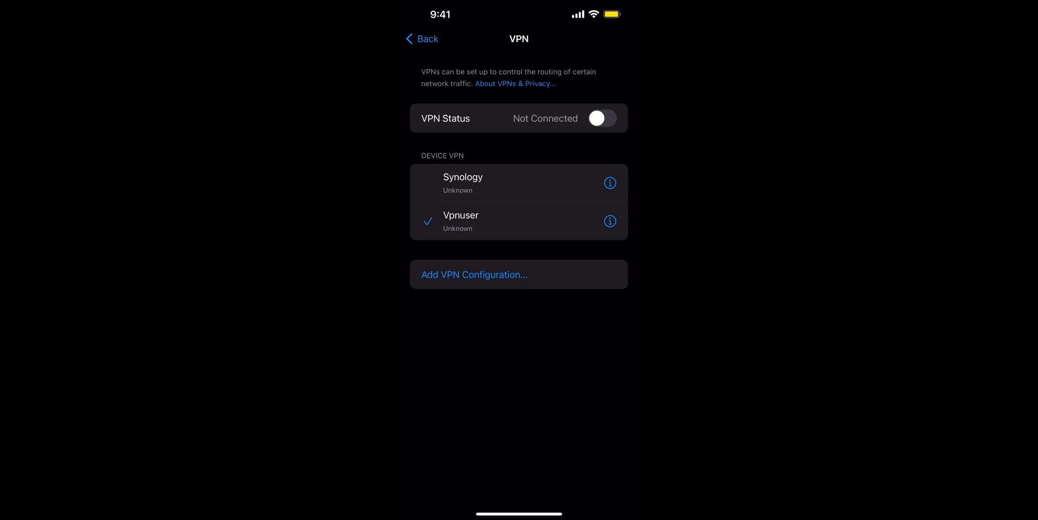
left_click(519, 221)
left_click(602, 118)
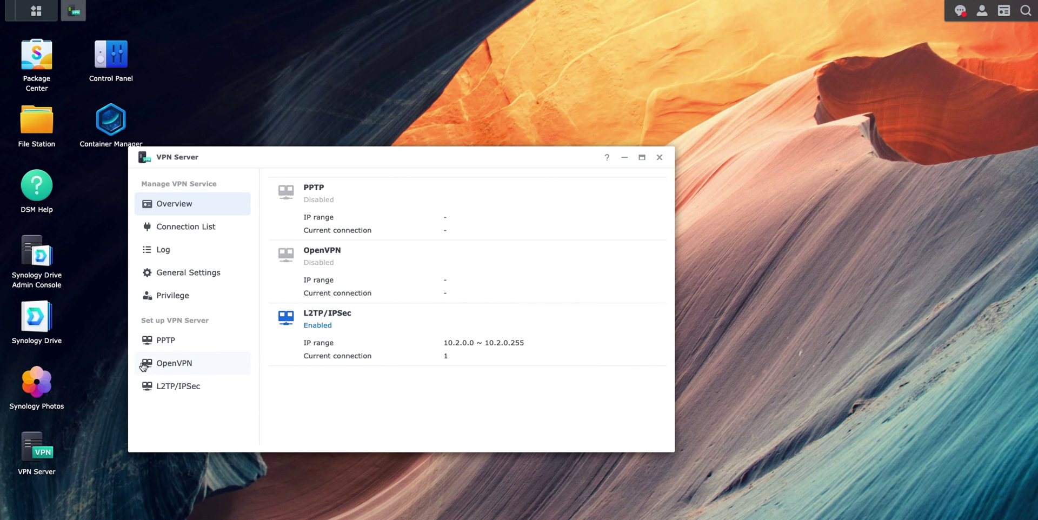
Switch to VPN Server on the Synology NAS and check the vpnuser session in the Connection List, refreshing its uptime.
left_click(175, 231)
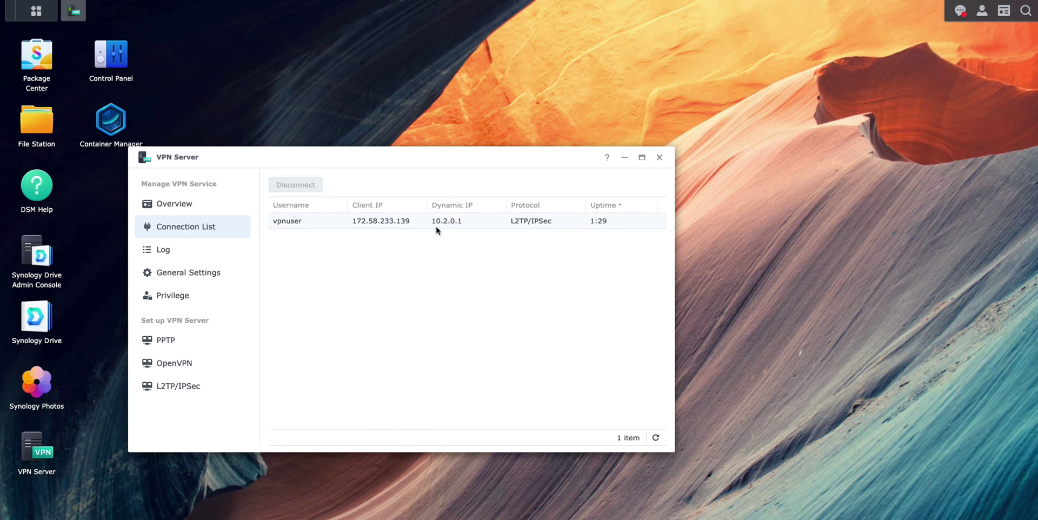
left_click(614, 221)
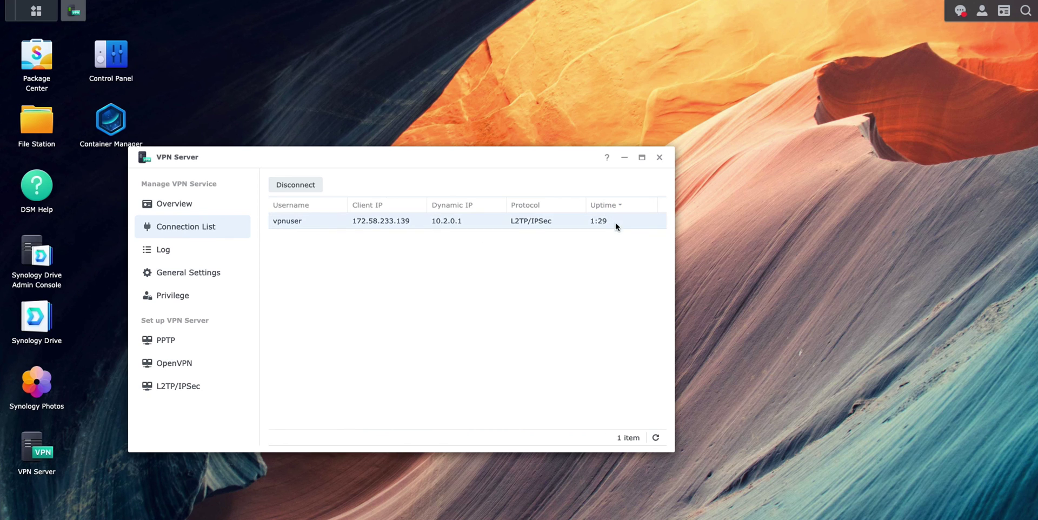
left_click(659, 438)
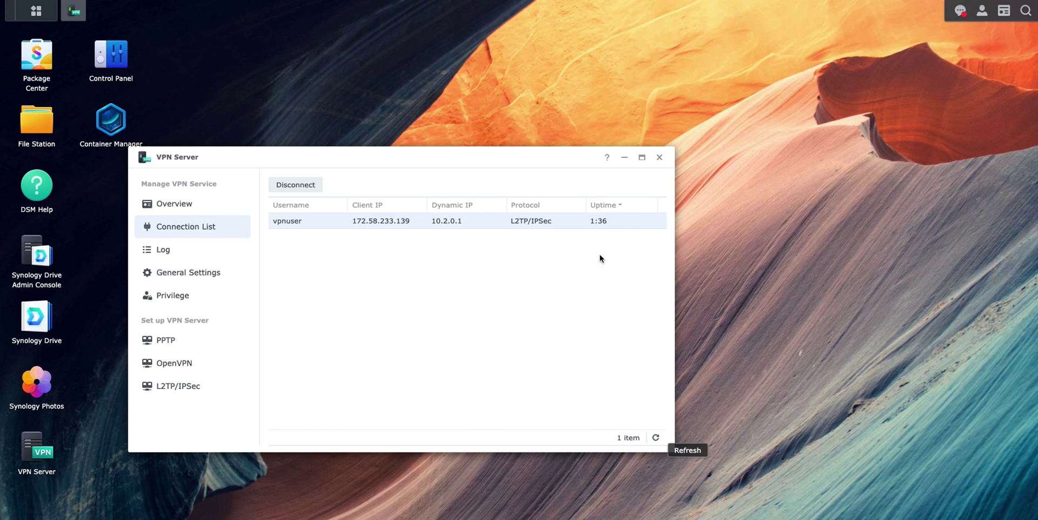
left_click(657, 438)
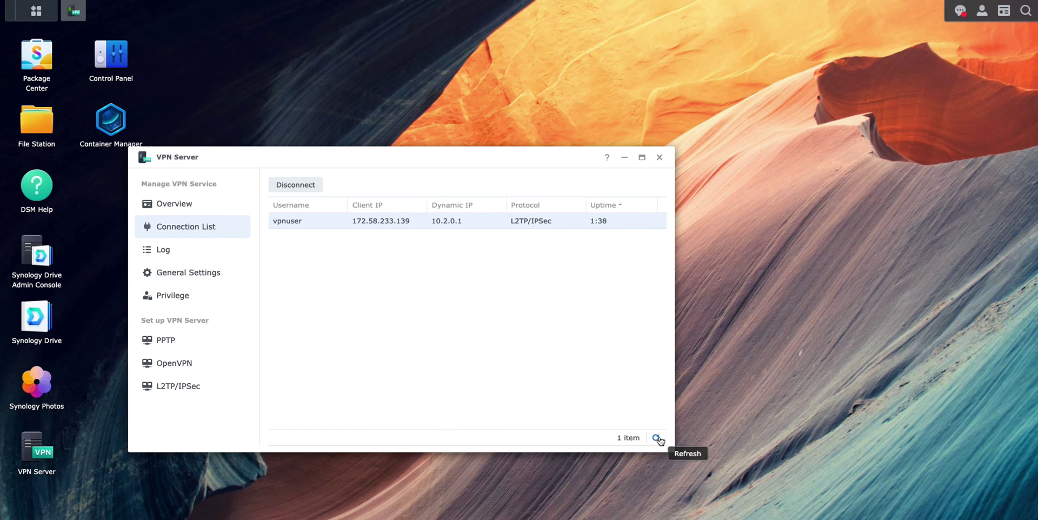